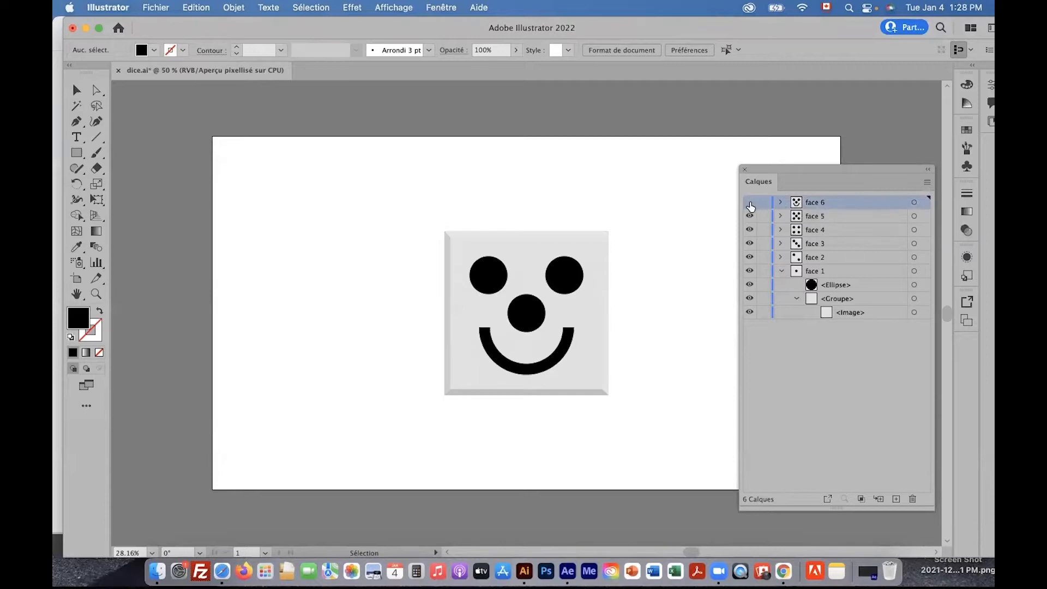
Step: Examine the dice faces one at a time by hiding layers face 5 to face 2 and toggling face 1's ellipse
left_click(749, 216)
left_click(750, 230)
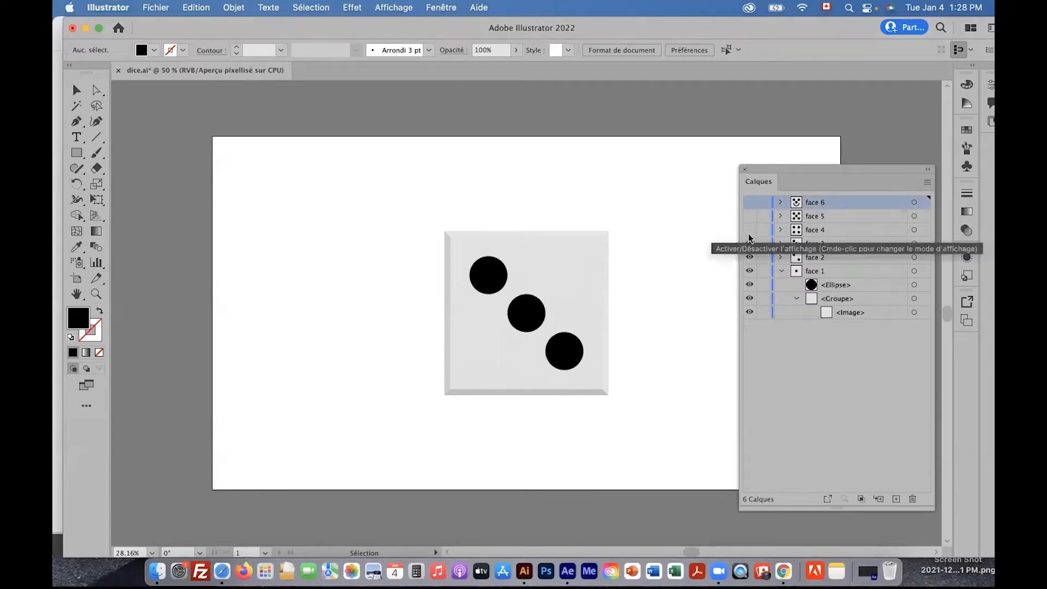
left_click(749, 243)
left_click(750, 257)
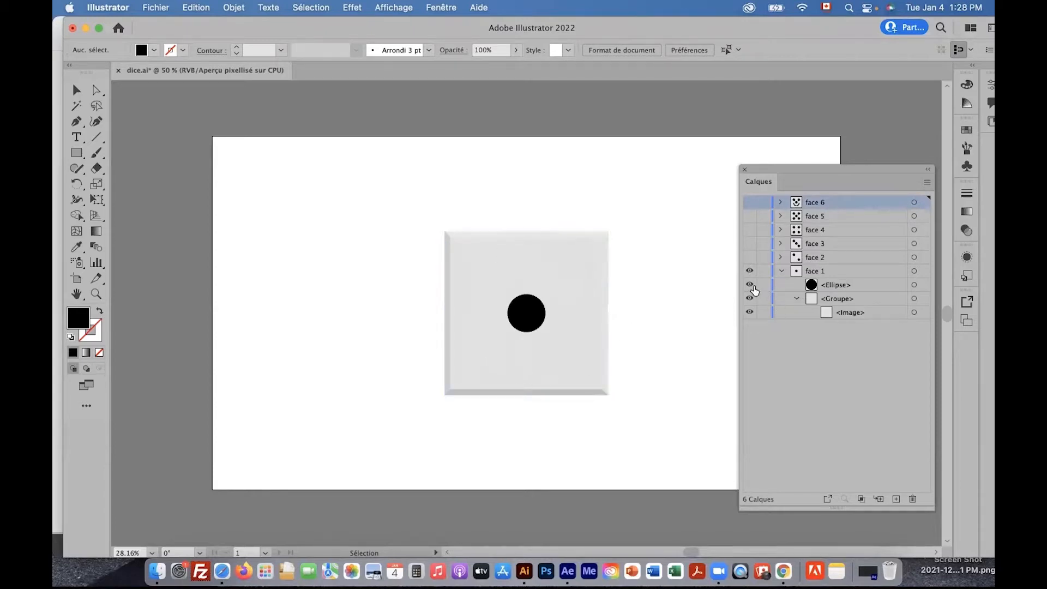
left_click(750, 284)
left_click(750, 285)
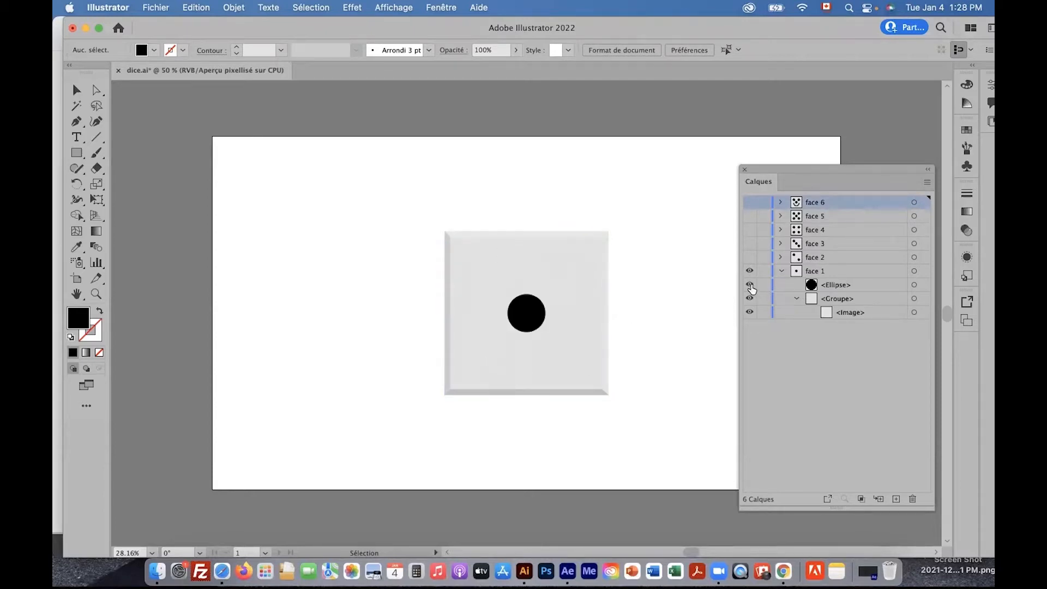
Step: Create a second artboard fitted to the face 1 square, then make layers face 2 to face 6 visible again
left_click(840, 274)
left_click(781, 271)
left_click(77, 279)
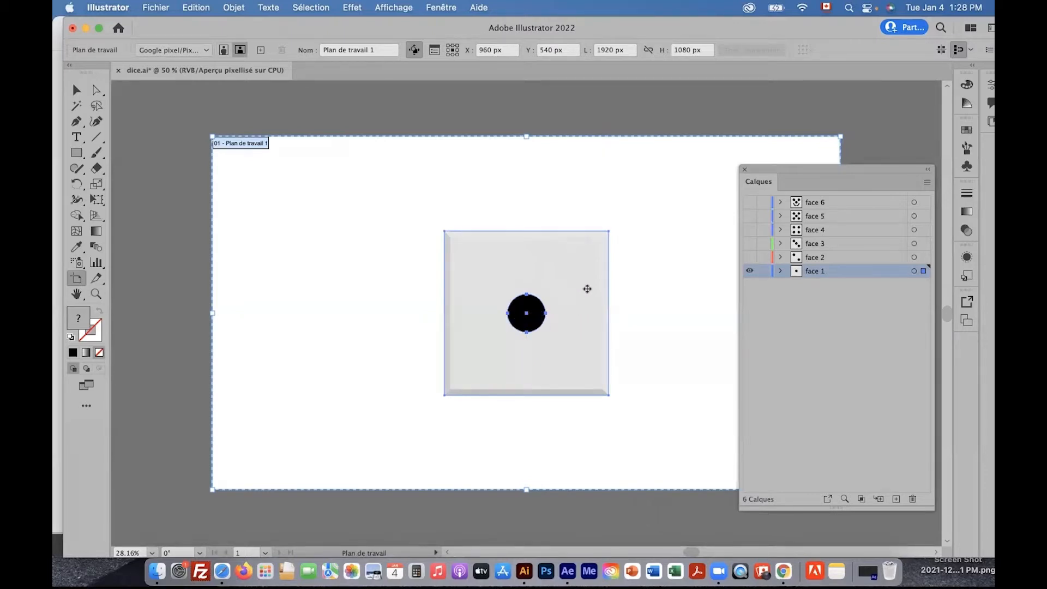
left_click(588, 289)
left_click(738, 256)
left_click_drag(750, 258, 750, 202)
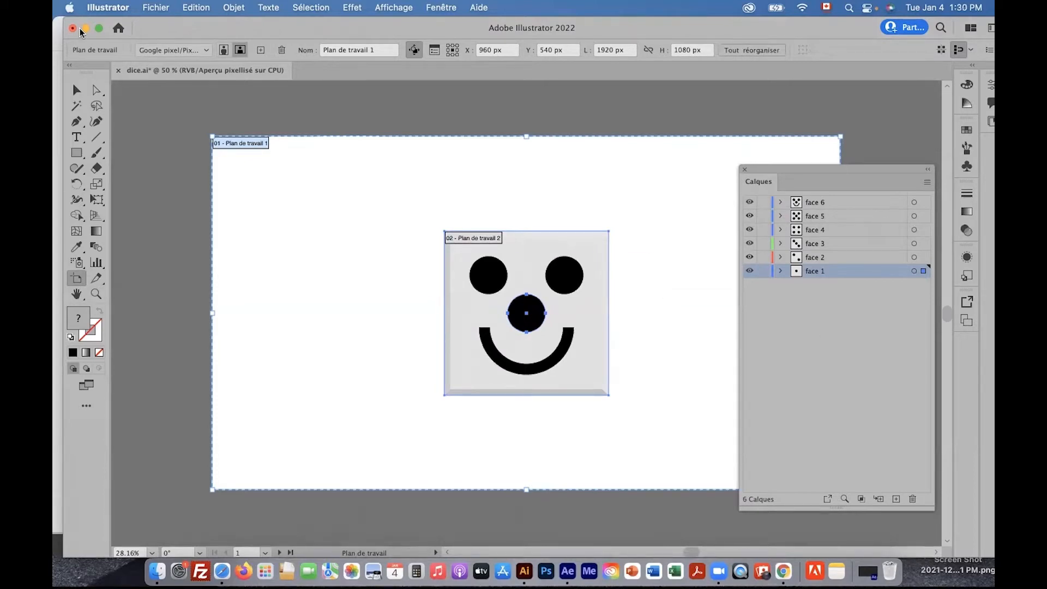
Step: Switch to Safari and look through Pariah's singles on the Free Music Archive page
left_click(222, 571)
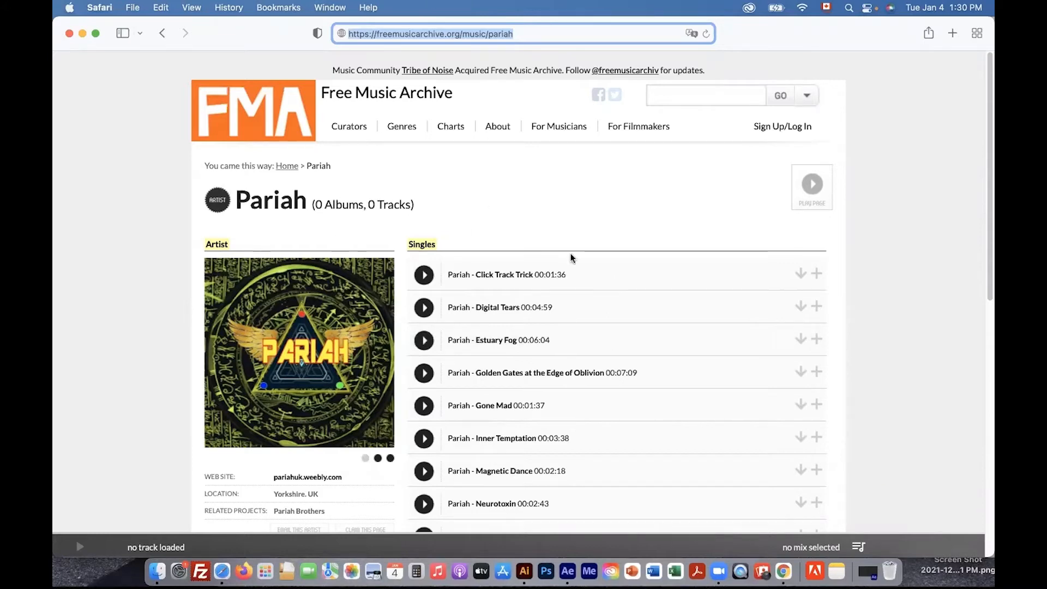
scroll(676, 491, "down", 2)
scroll(676, 491, "down", 1)
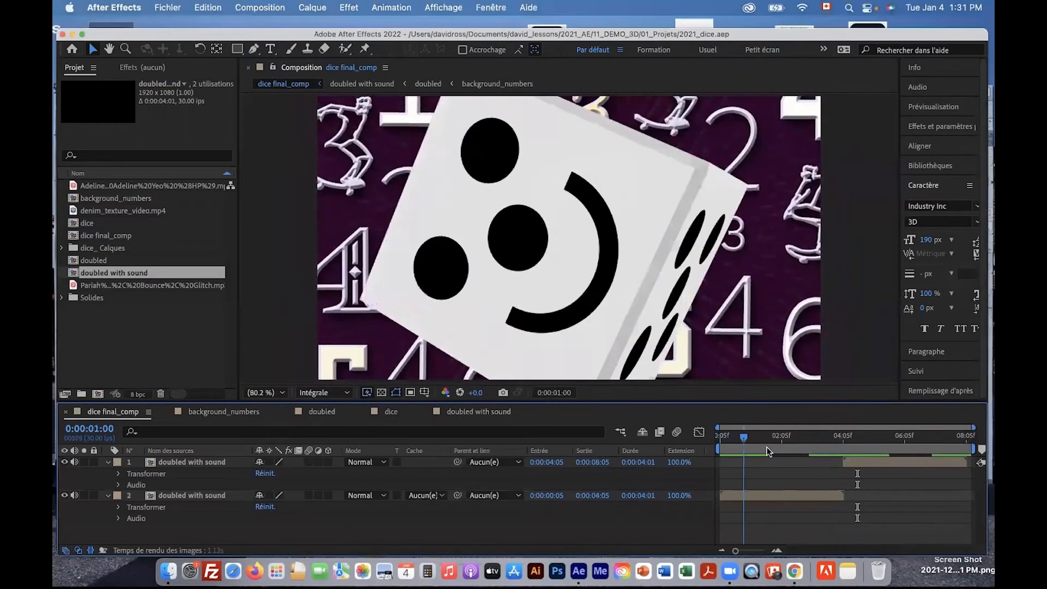
Step: Review the dice final_comp, background_numbers, doubled and dice compositions in After Effects, scrubbing through their timelines
left_click_drag(768, 450, 850, 454)
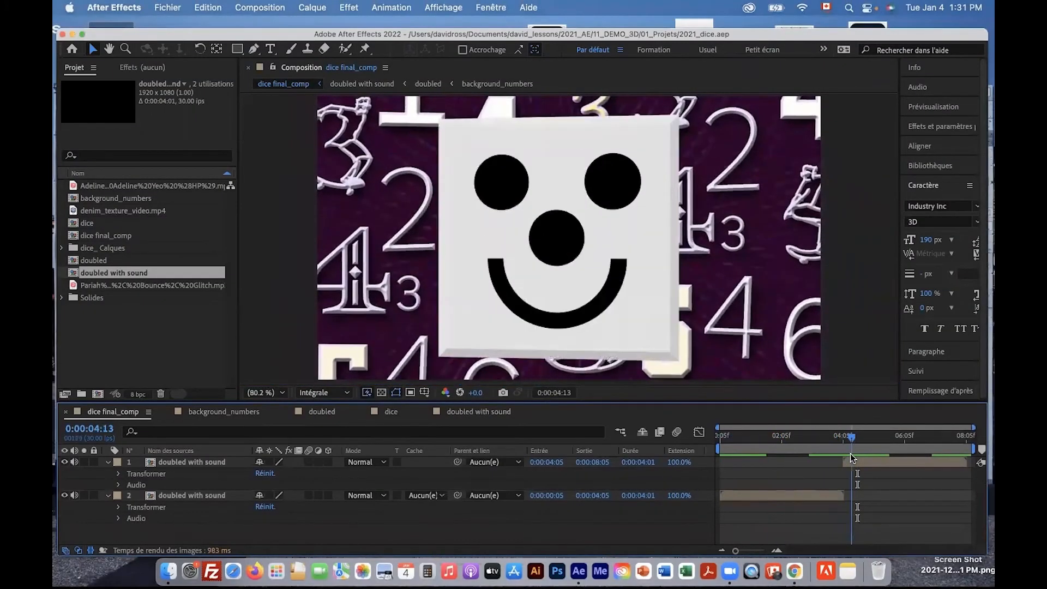
left_click(225, 411)
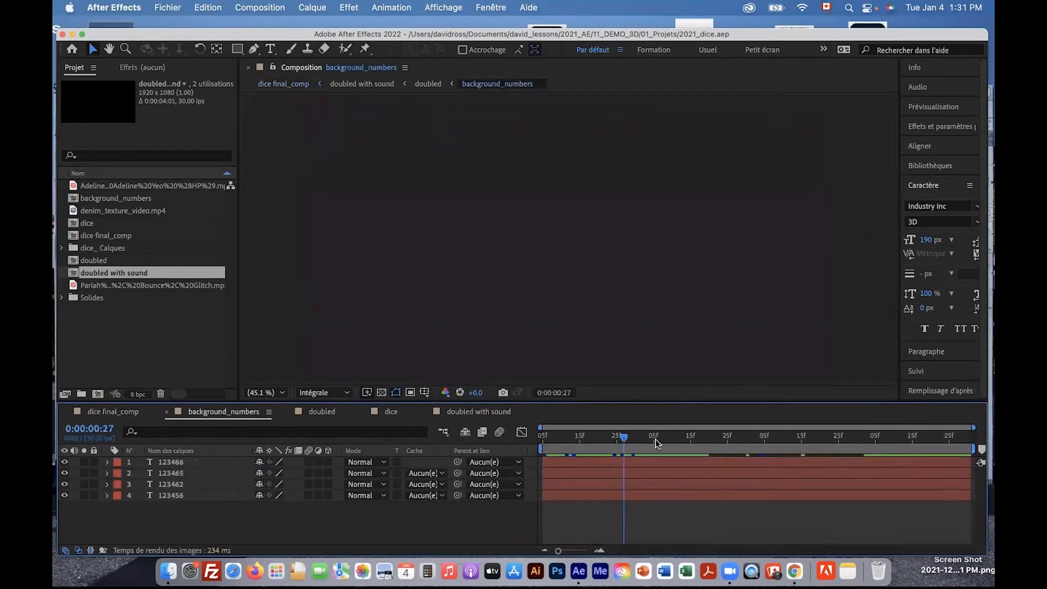
left_click(322, 412)
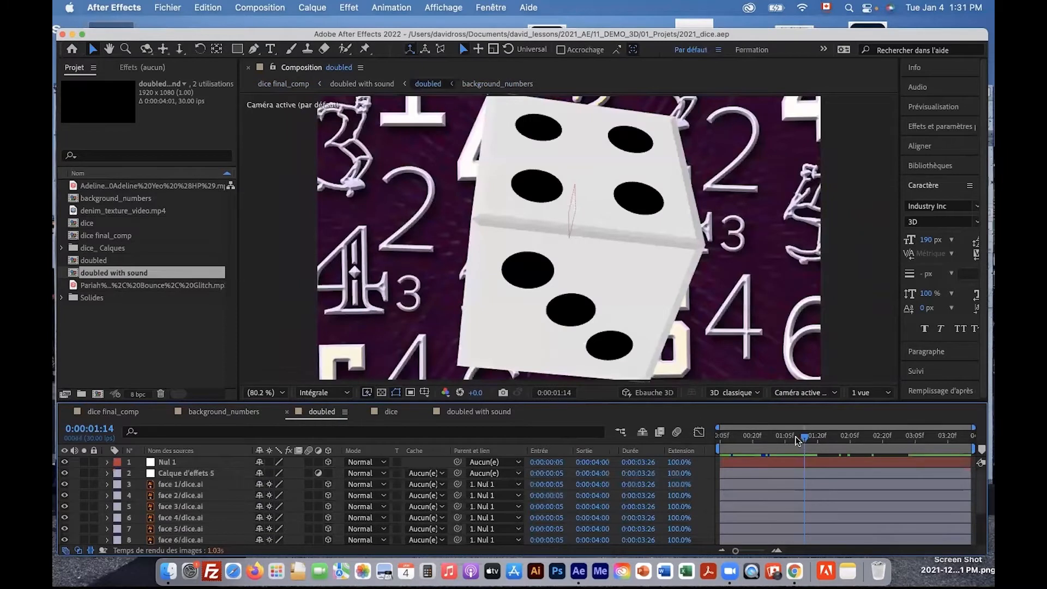
left_click(391, 412)
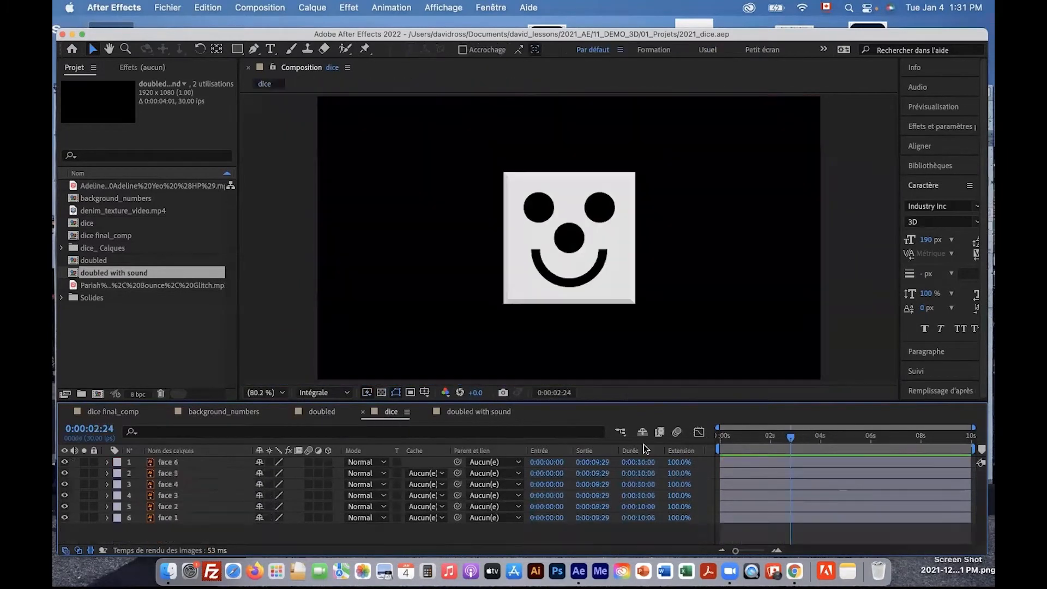
left_click(738, 438)
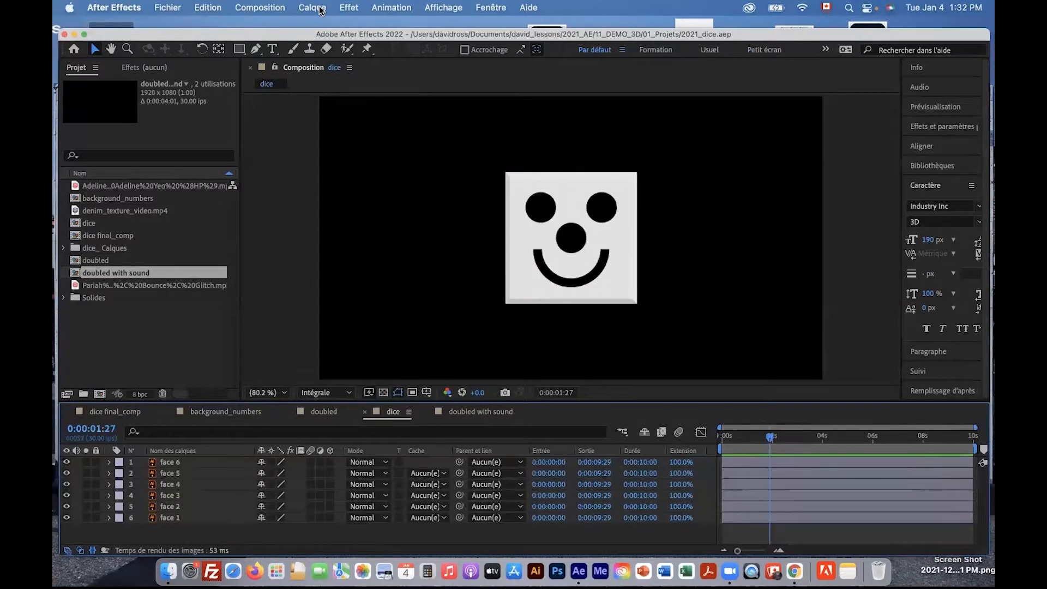
Step: Add a green 500 x 500 px solid layer to the dice composition
left_click(312, 7)
mouse_move(323, 28)
left_click(492, 42)
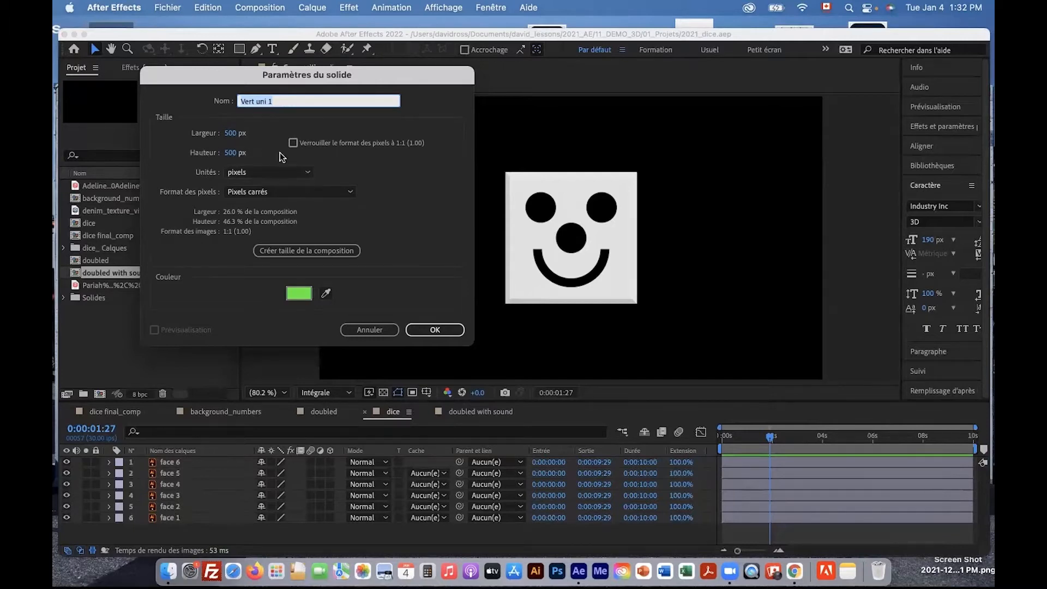
key("Return")
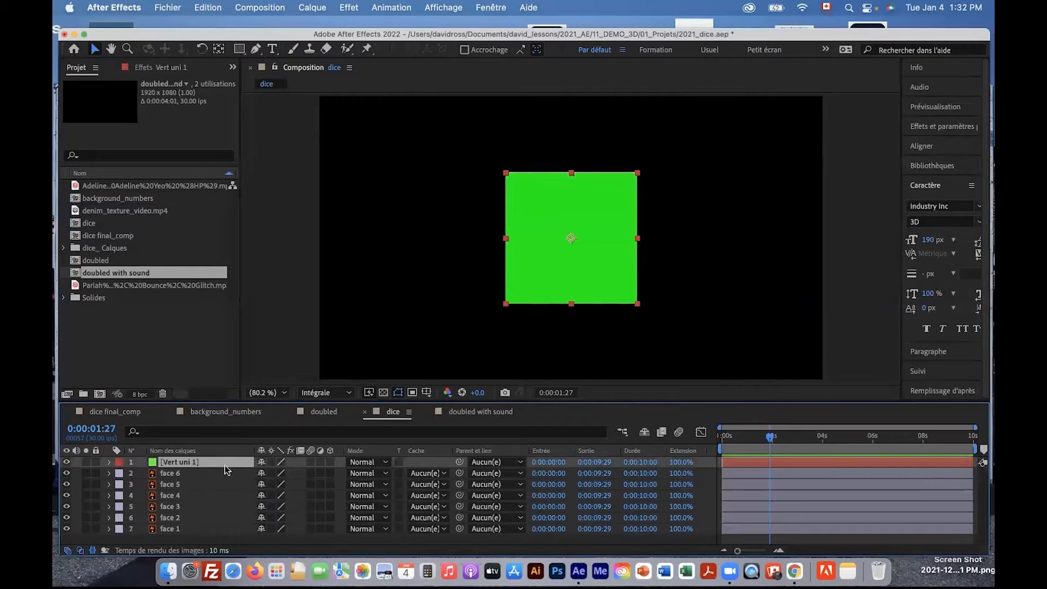
Step: Add an orange 500 x 500 px solid above the green one and select both solid layers
left_click(315, 8)
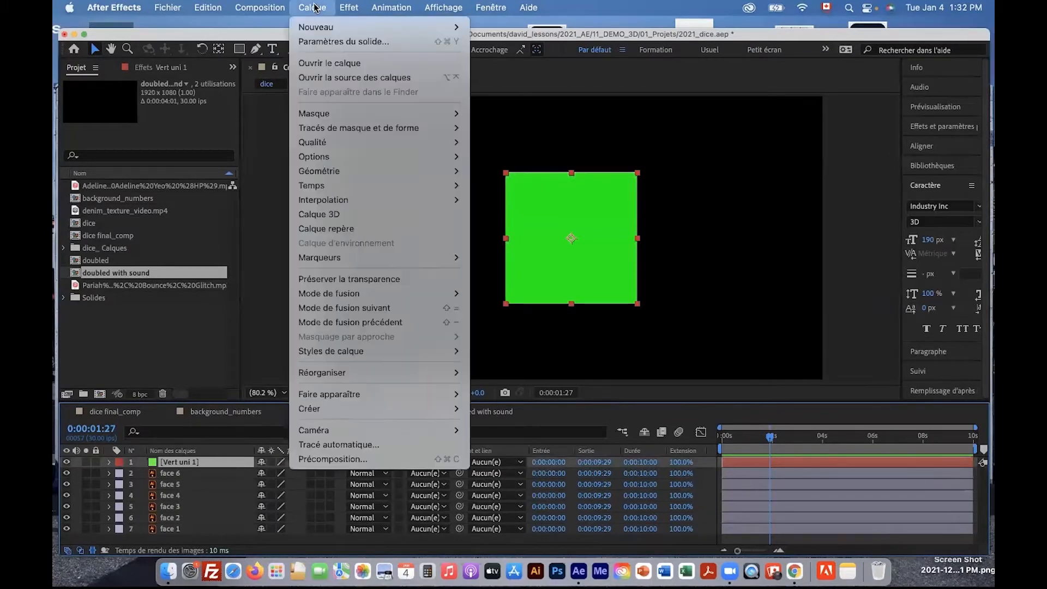
mouse_move(319, 28)
left_click(496, 39)
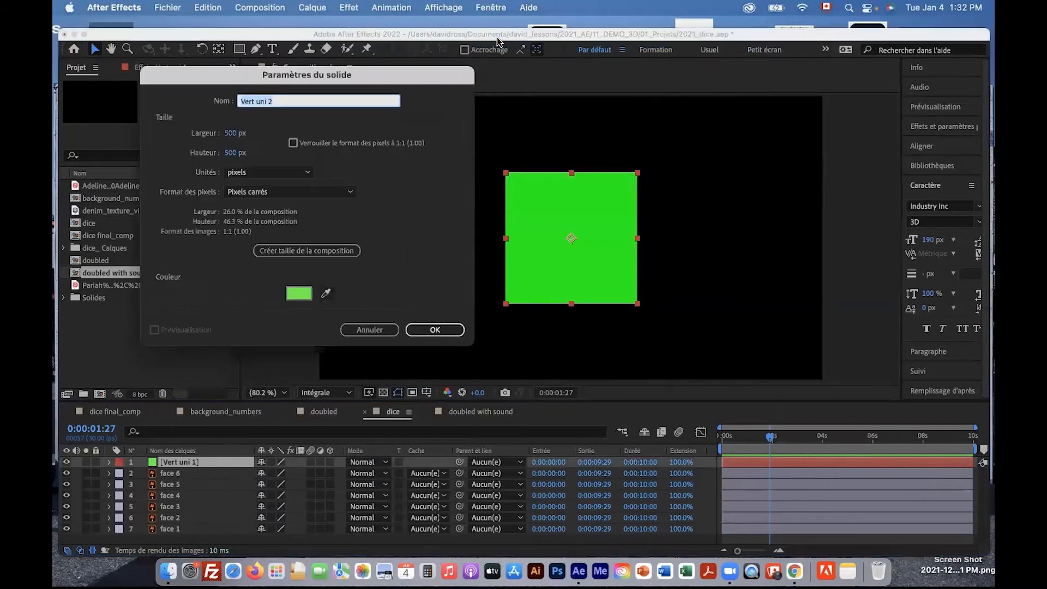
left_click(302, 296)
left_click(293, 367)
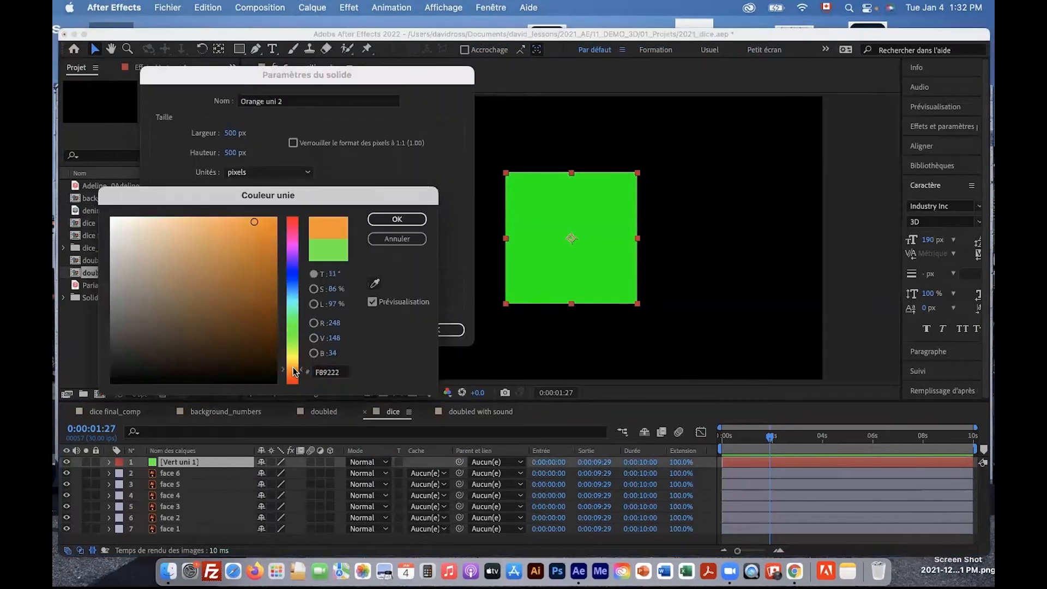
left_click_drag(254, 224, 268, 218)
left_click(368, 219)
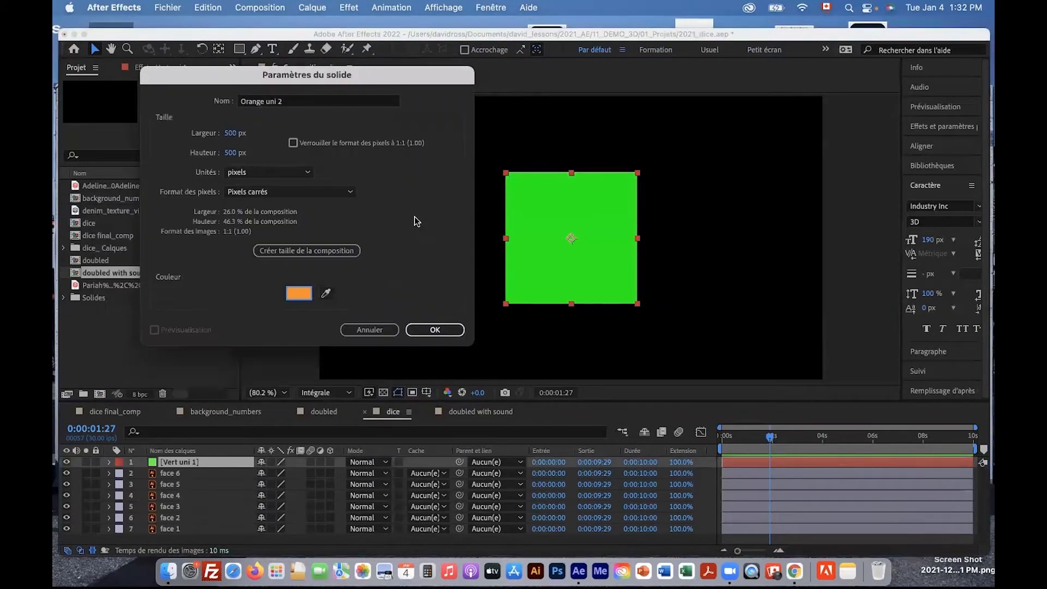
left_click(439, 332)
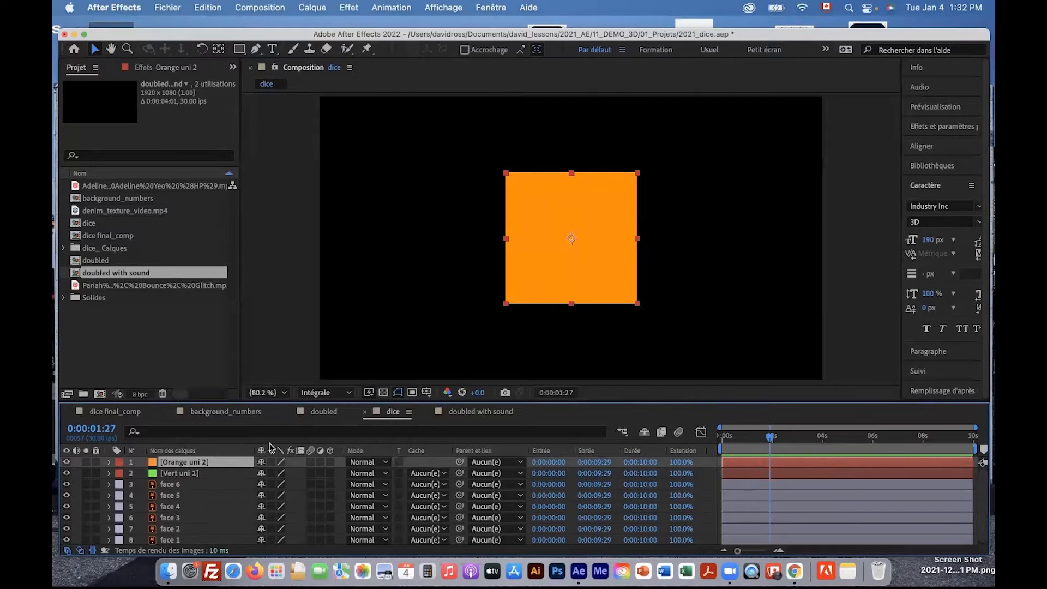
left_click(189, 474, "shift")
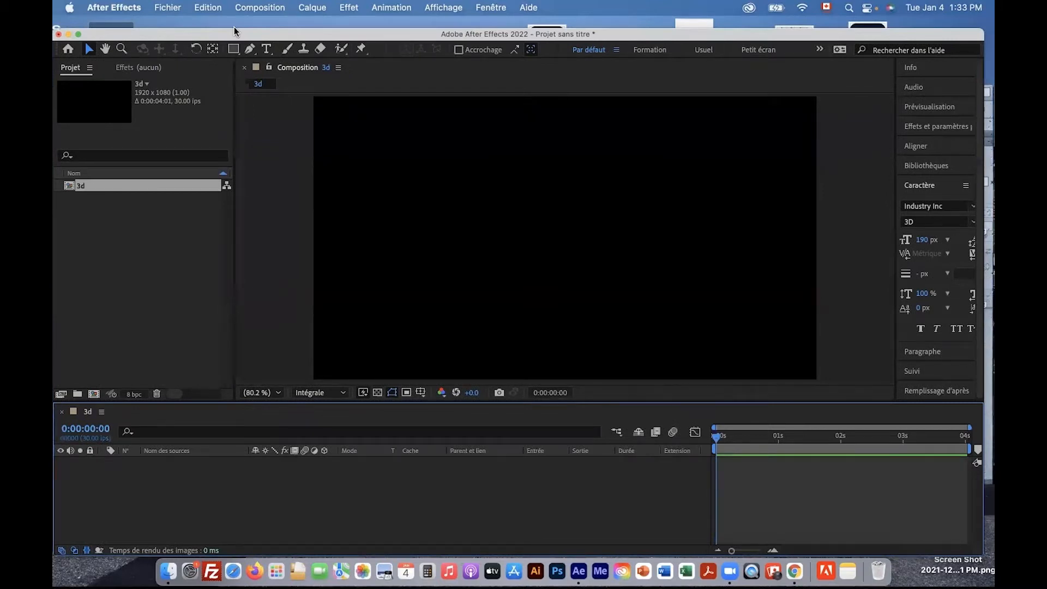
Step: Check the background of the 3d composition by switching its transparency grid on and off
left_click(378, 393)
left_click(377, 392)
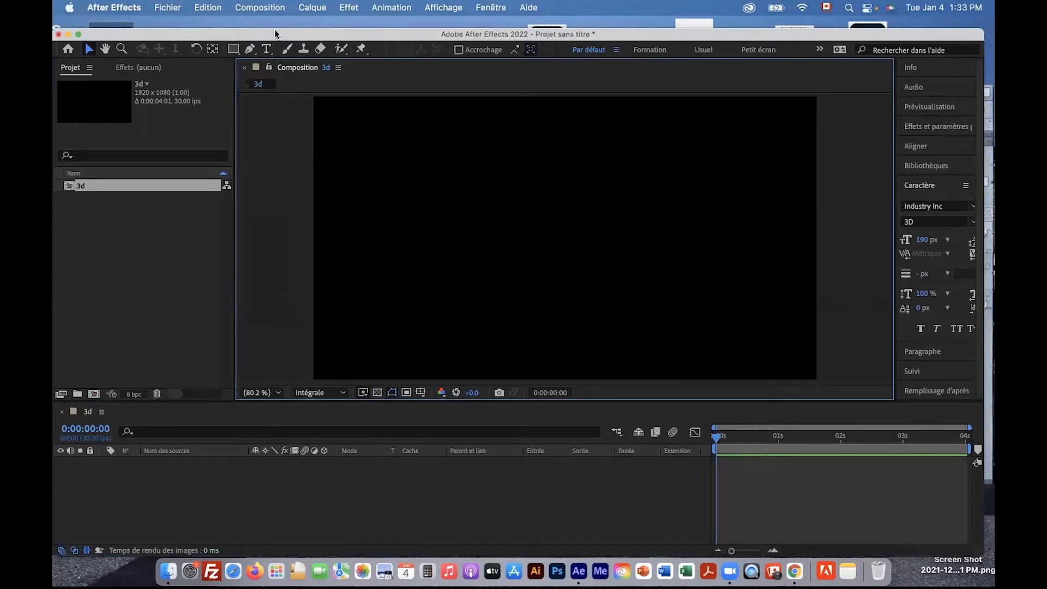
Step: Import dice.ai from the 02_Medias folder as a Composition
left_click(163, 8)
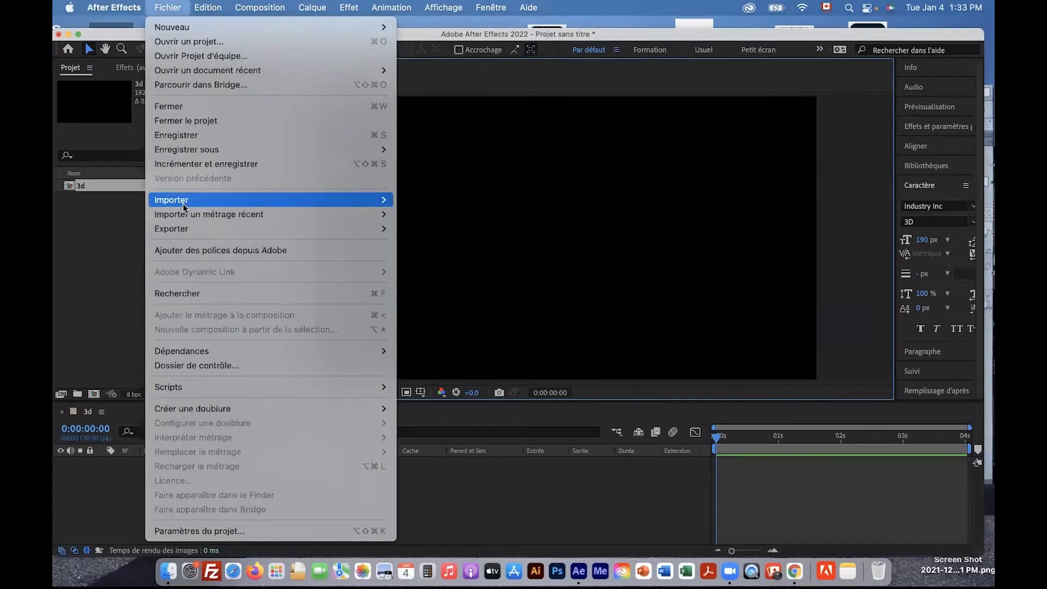
mouse_move(183, 204)
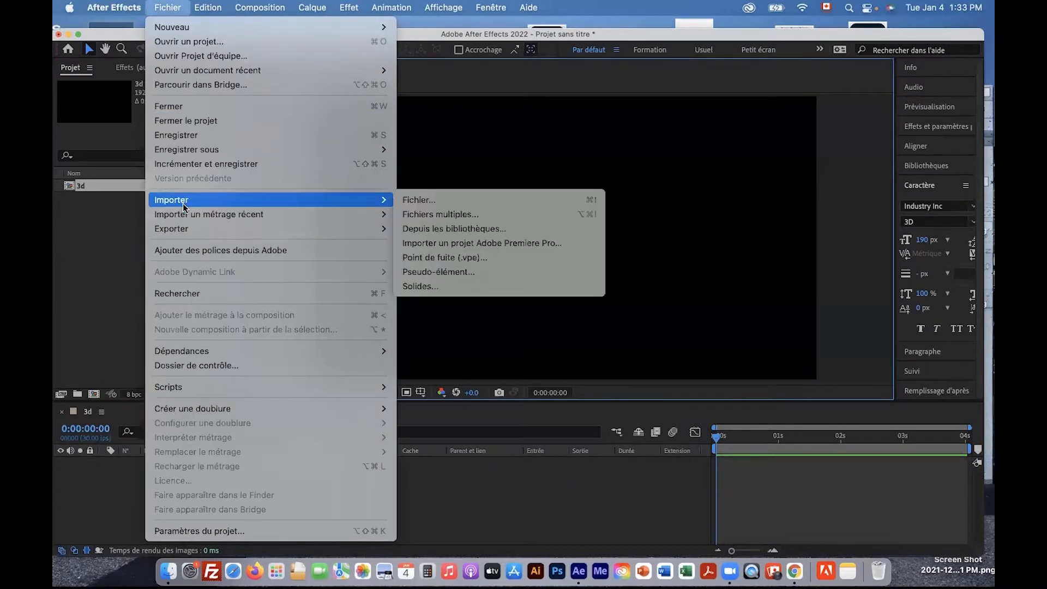
left_click(477, 205)
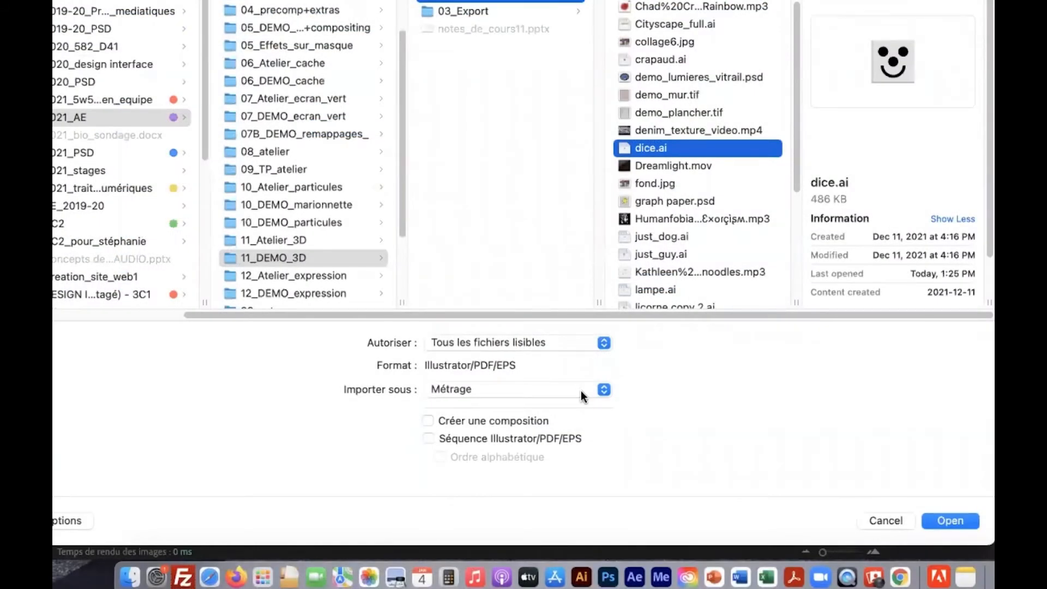
left_click(581, 390)
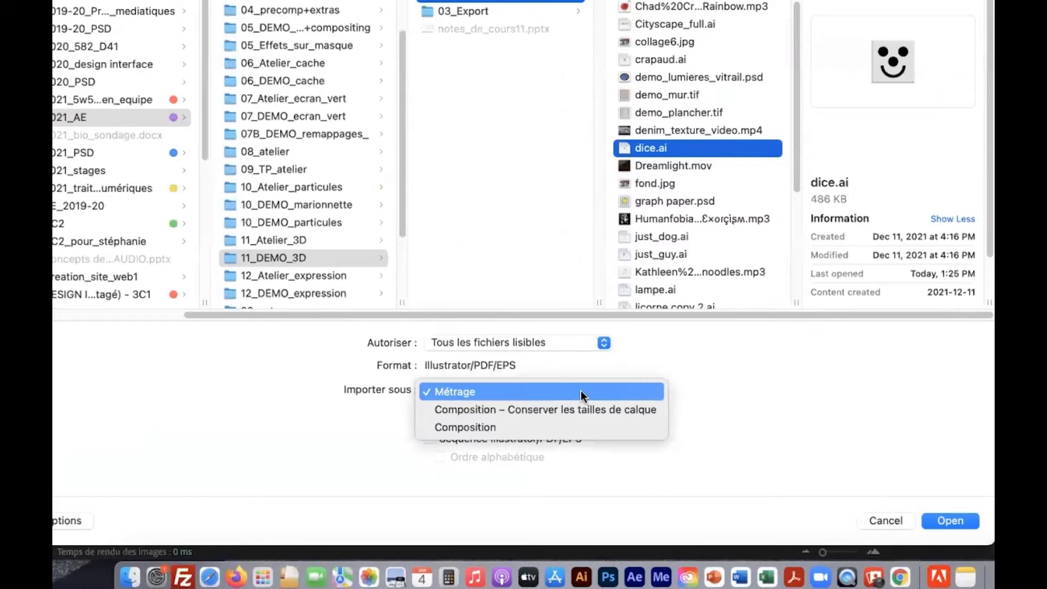
left_click(492, 428)
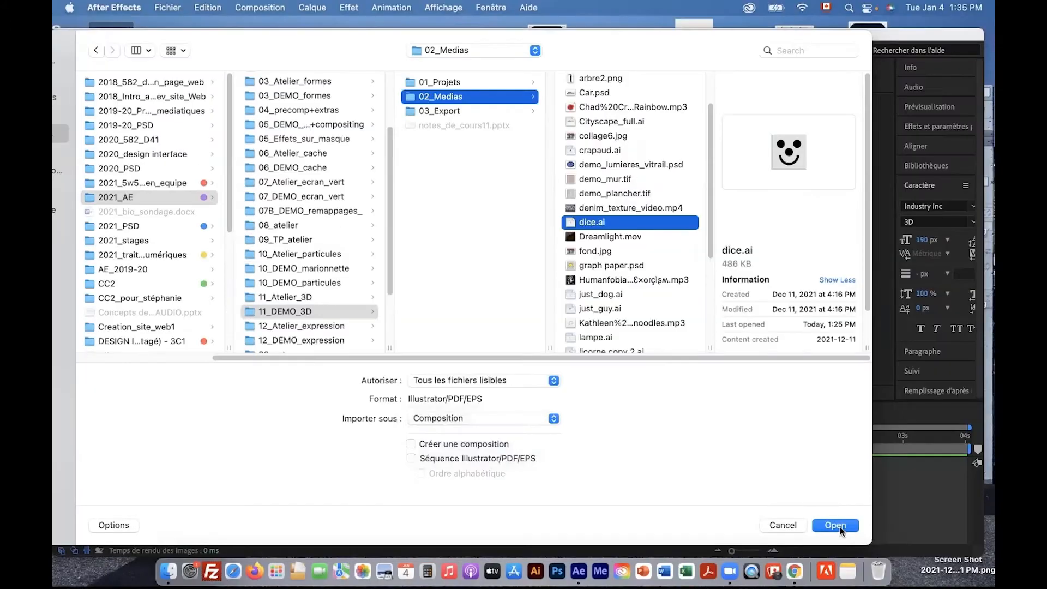
left_click(951, 520)
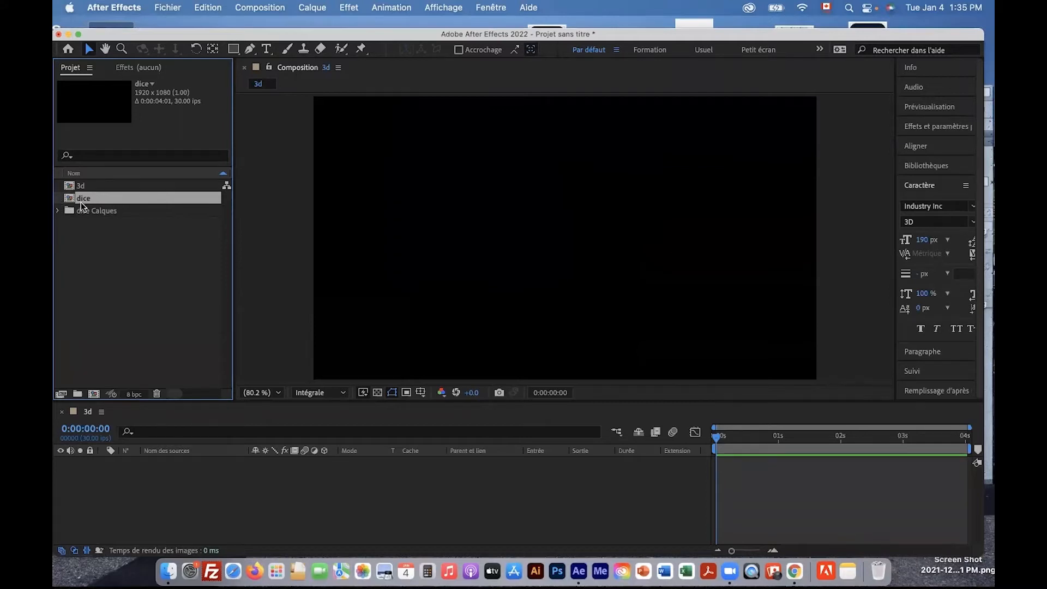
Step: Expand the dice Calques folder and preview each of the imported dice face layers
left_click(58, 211)
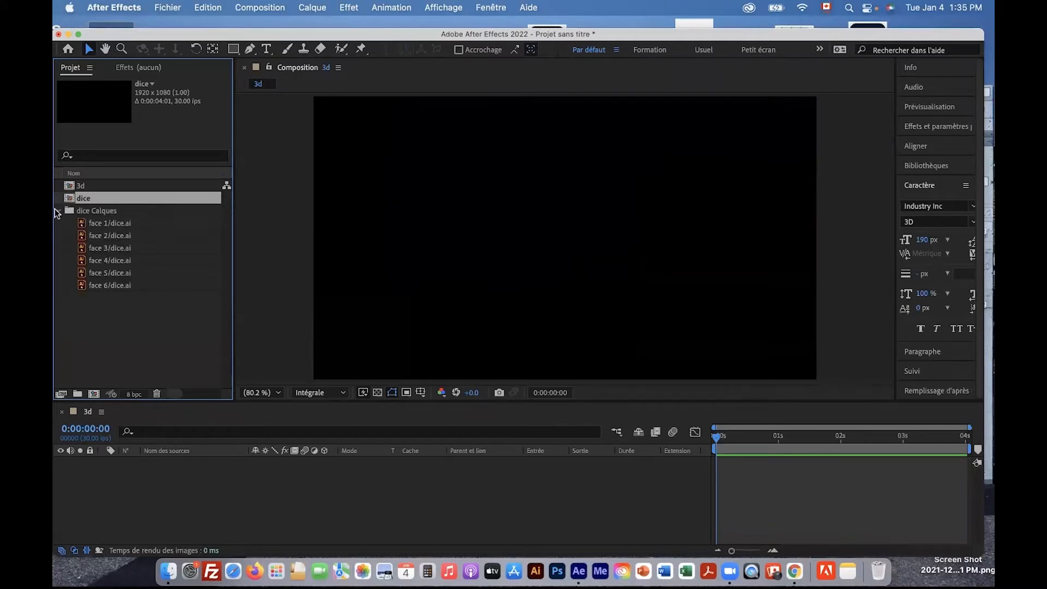
left_click(97, 211)
left_click(100, 225)
left_click(103, 237)
left_click(104, 249)
left_click(106, 262)
left_click(107, 274)
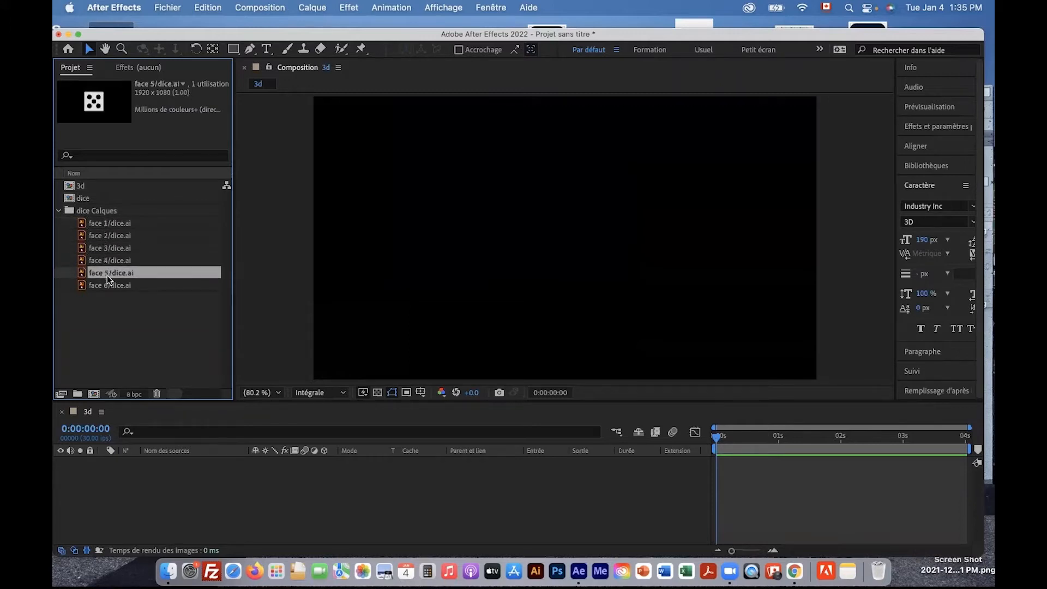
left_click(108, 284)
left_click(111, 223)
left_click(112, 237)
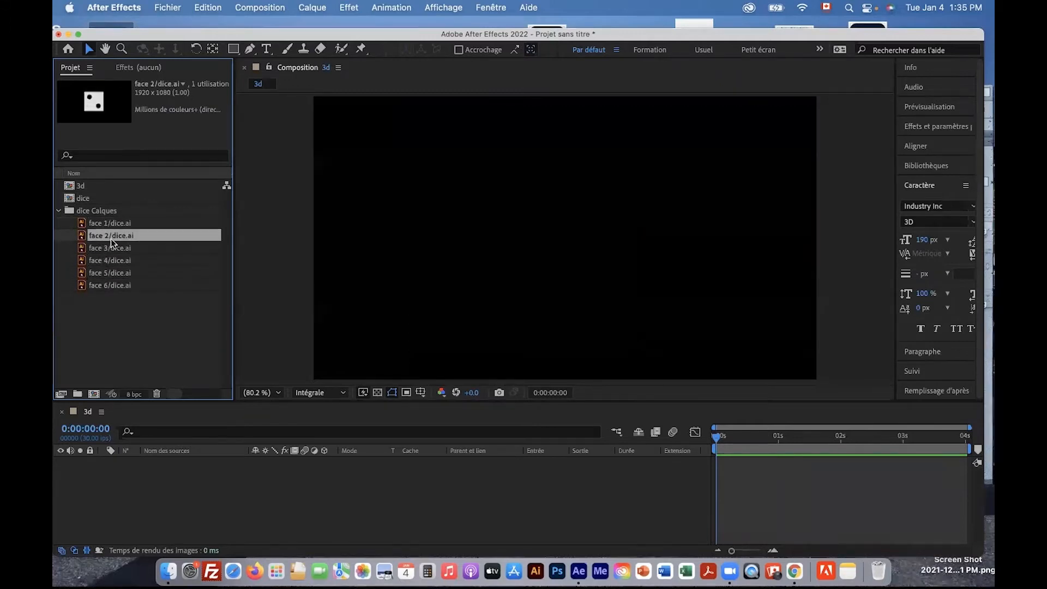
Step: Add all six files, face 1/dice.ai to face 6/dice.ai, to the 3d composition's timeline
left_click(103, 225)
left_click(103, 289, "shift")
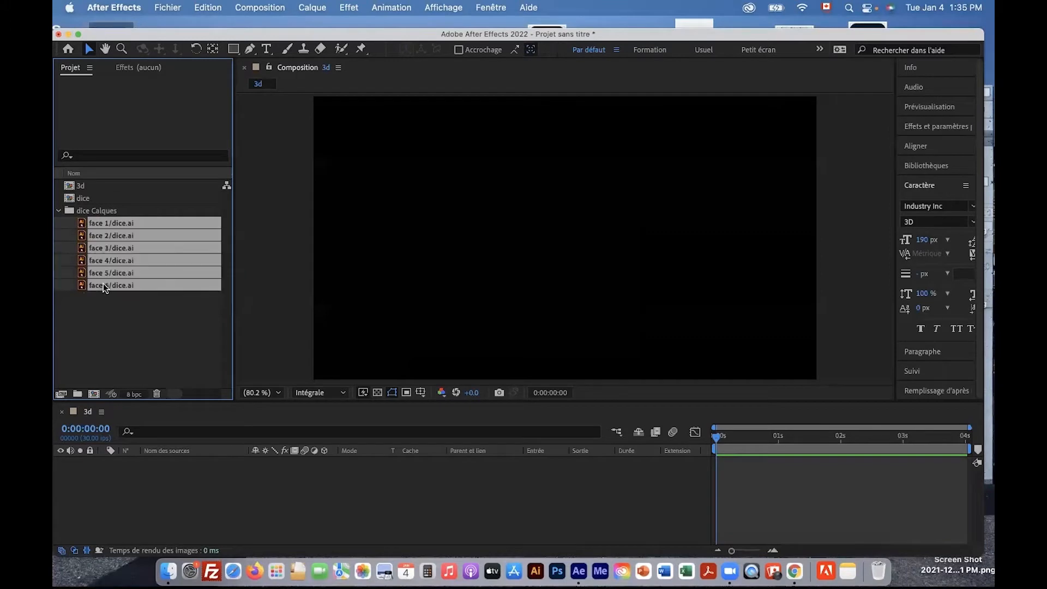
left_click_drag(83, 285, 132, 506)
Step: Inspect the stacked dice faces by toggling the visibility of the face 1 and face 2 layers
left_click(61, 463)
left_click(61, 473)
left_click(85, 527)
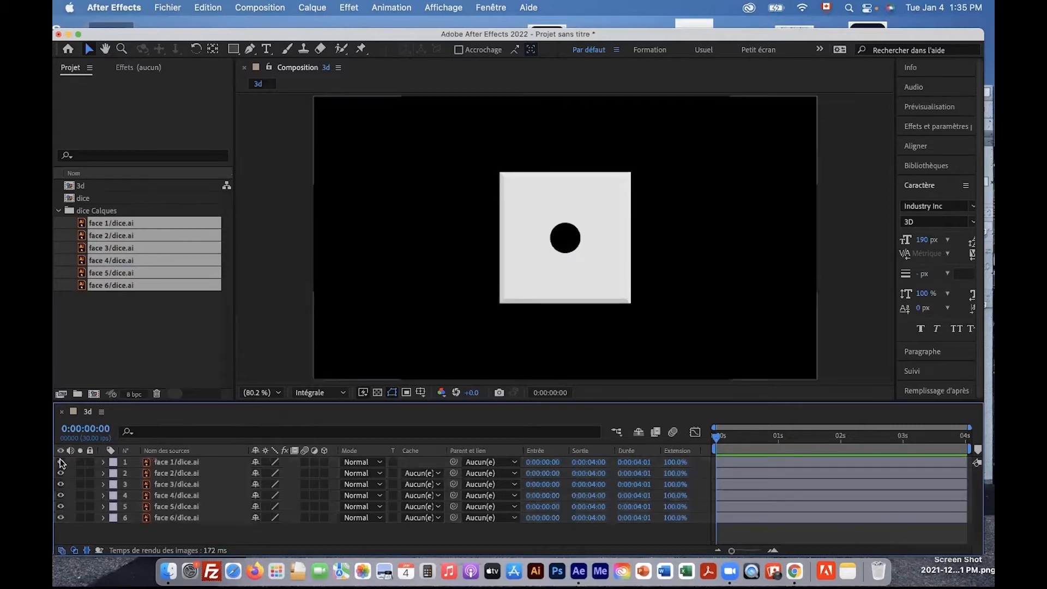
left_click(60, 462)
left_click(60, 474)
left_click(60, 473)
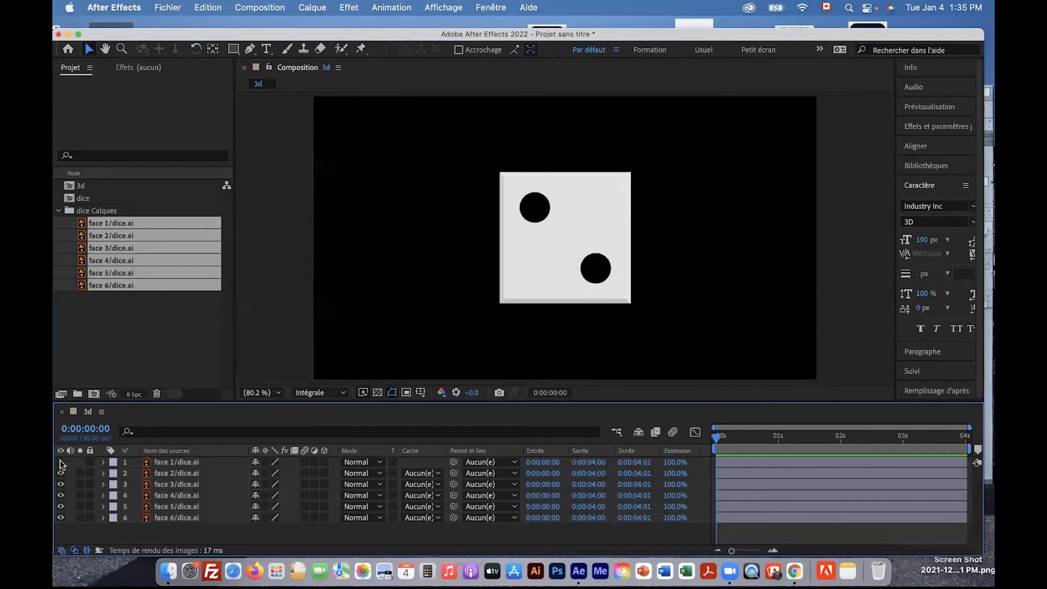
left_click(61, 462)
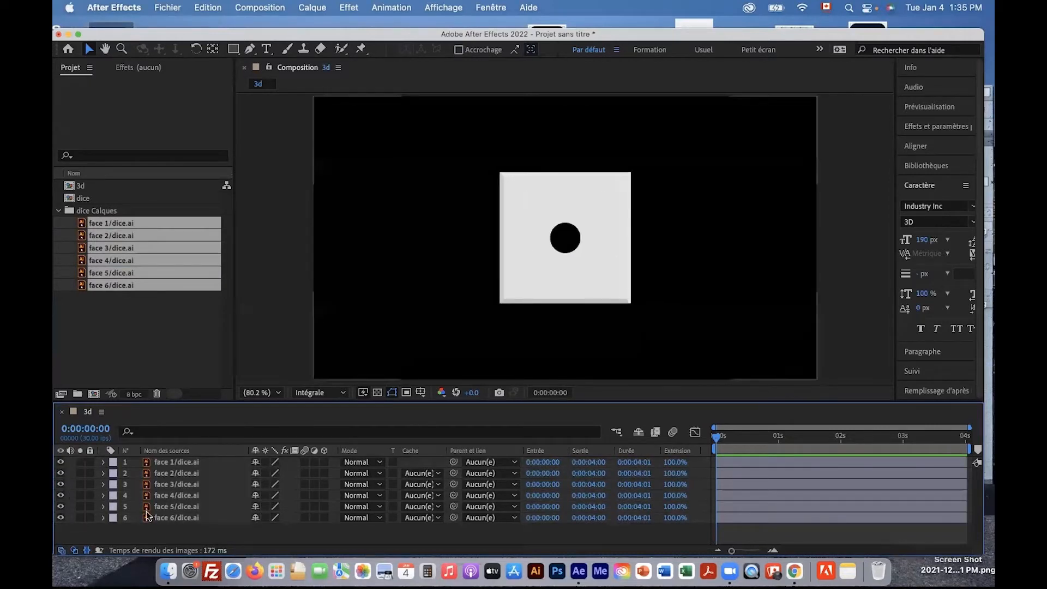
Step: Go through layers face 2 to face 6 one by one in the timeline, ending with face 1 selected
left_click(205, 474)
left_click(206, 486)
left_click(206, 496)
left_click(205, 506)
left_click(206, 518)
left_click(207, 465)
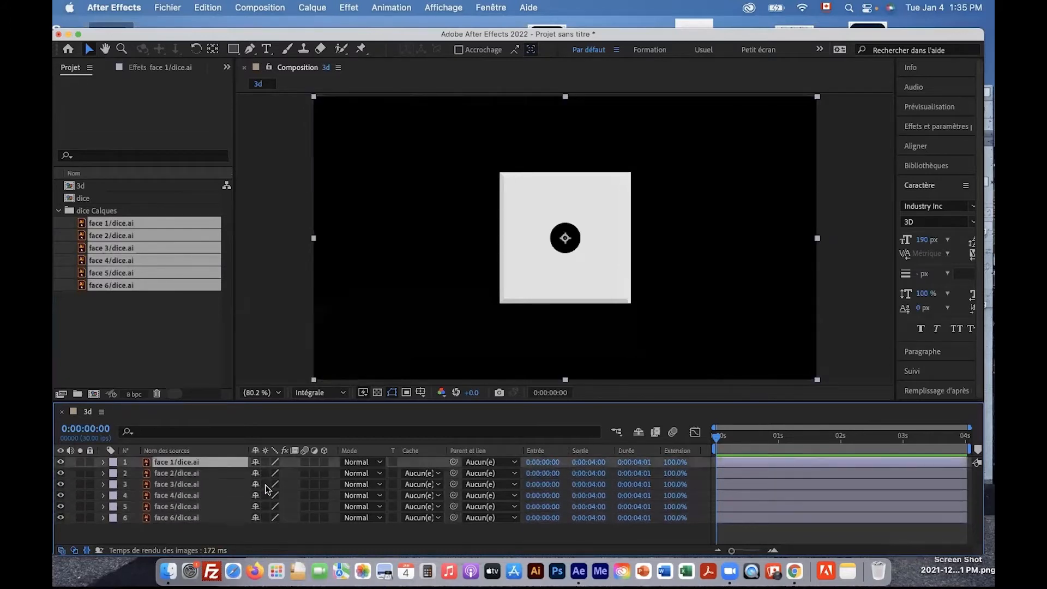
Step: Enlarge the timeline panel, hide its Options column and show that column again
left_click_drag(370, 402, 371, 335)
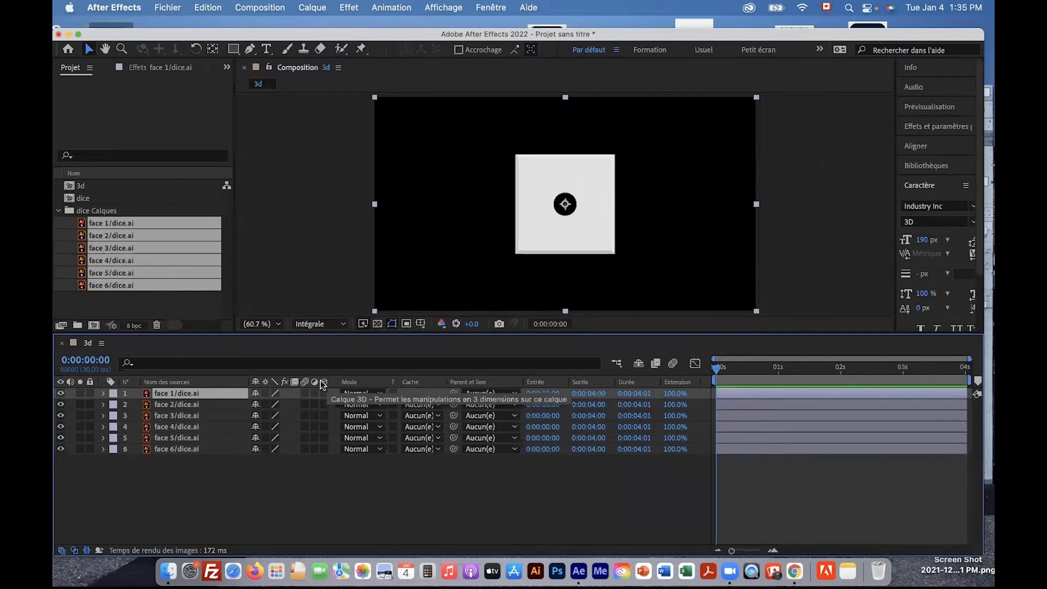
right_click(345, 383)
mouse_move(365, 429)
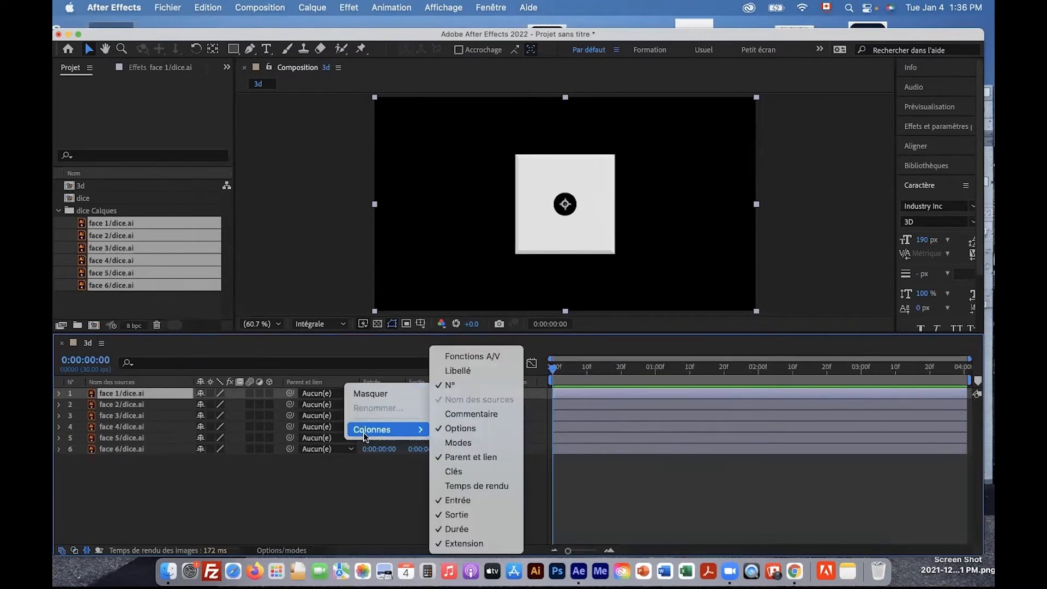
left_click(440, 430)
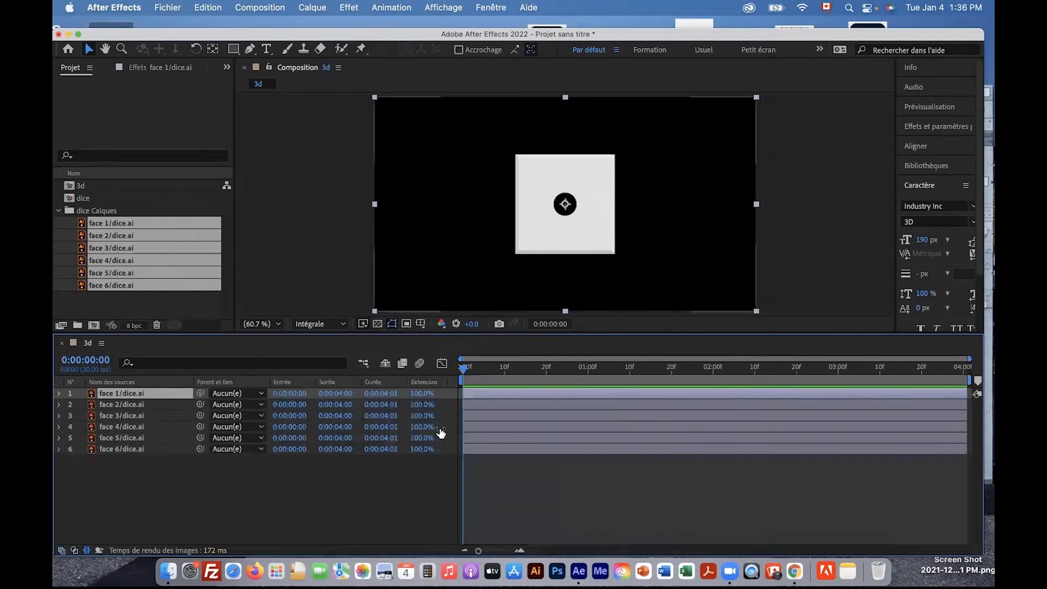
right_click(253, 384)
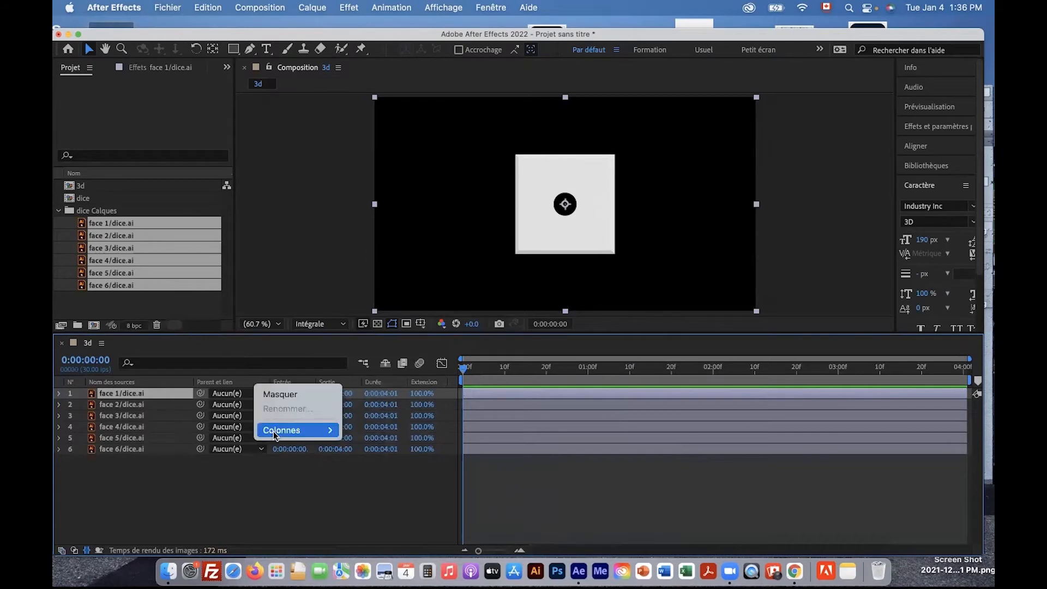
mouse_move(315, 434)
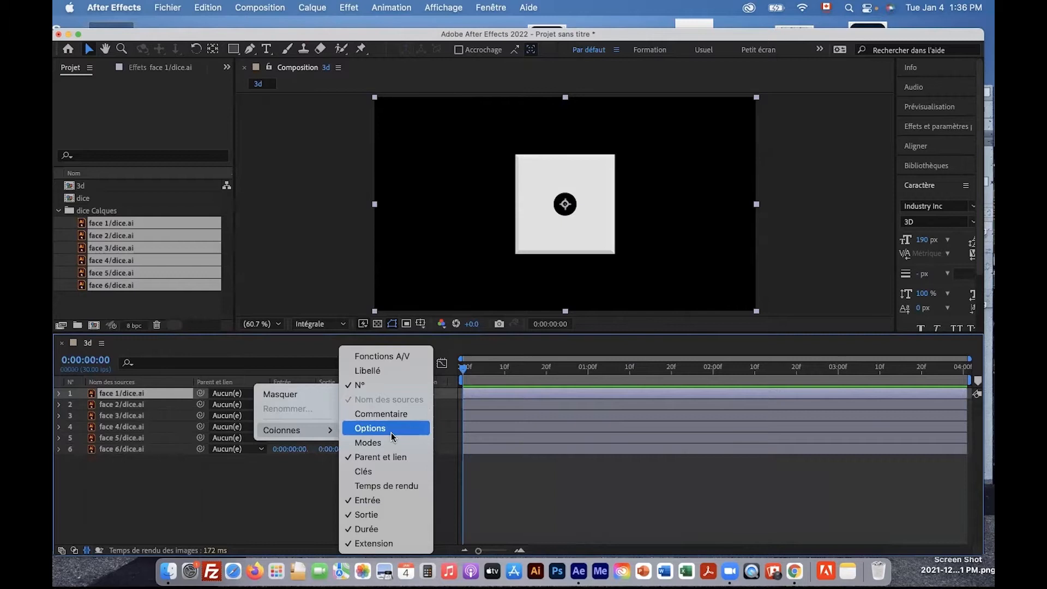
left_click(392, 428)
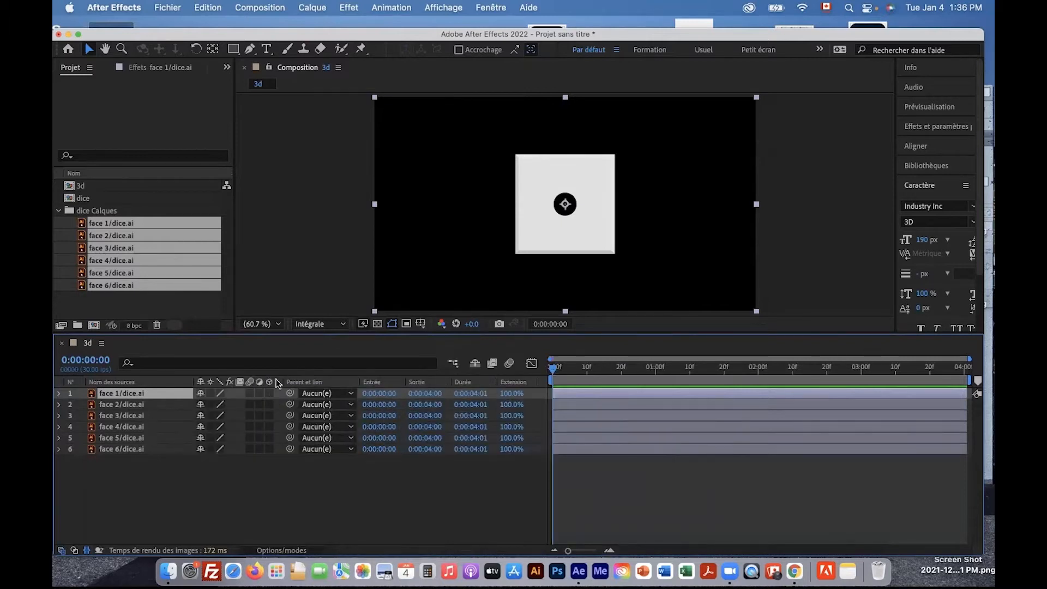
Step: Turn all six dice face layers into 3D layers and reveal the transform properties of face 1
left_click_drag(267, 393, 269, 450)
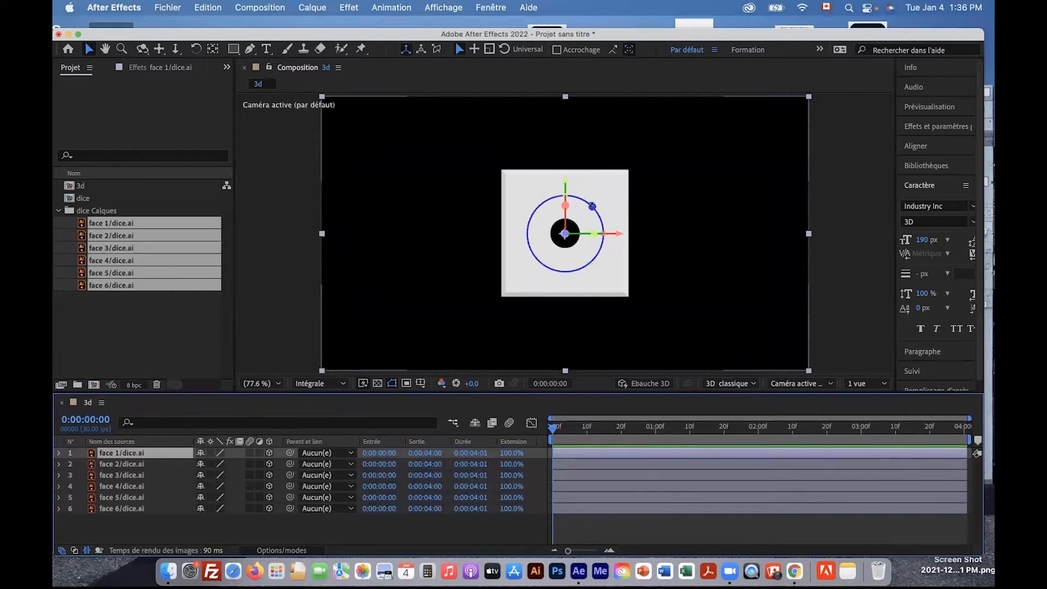
left_click_drag(262, 393, 256, 353)
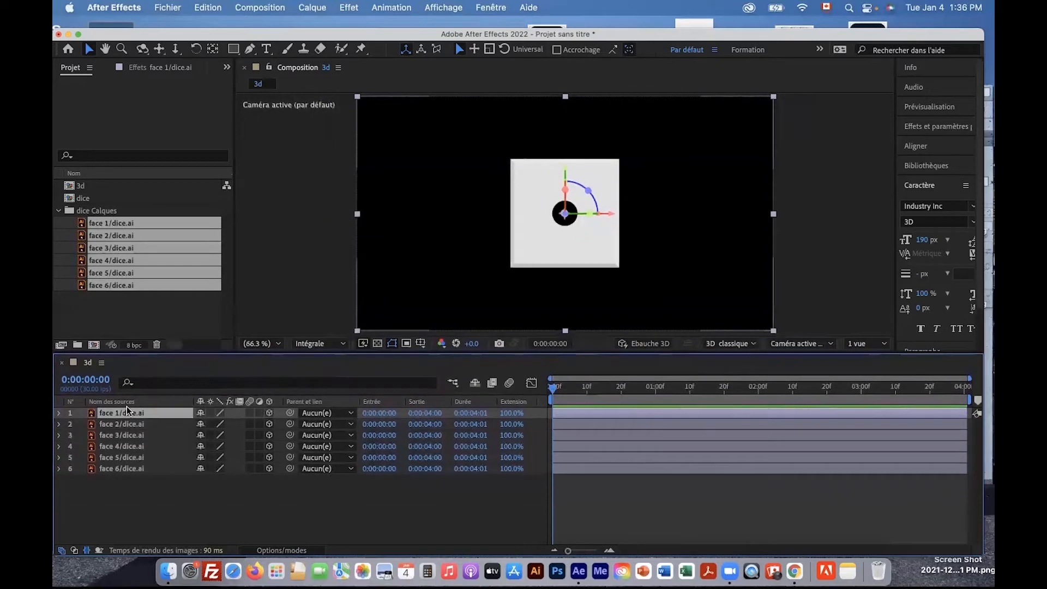
left_click(59, 415)
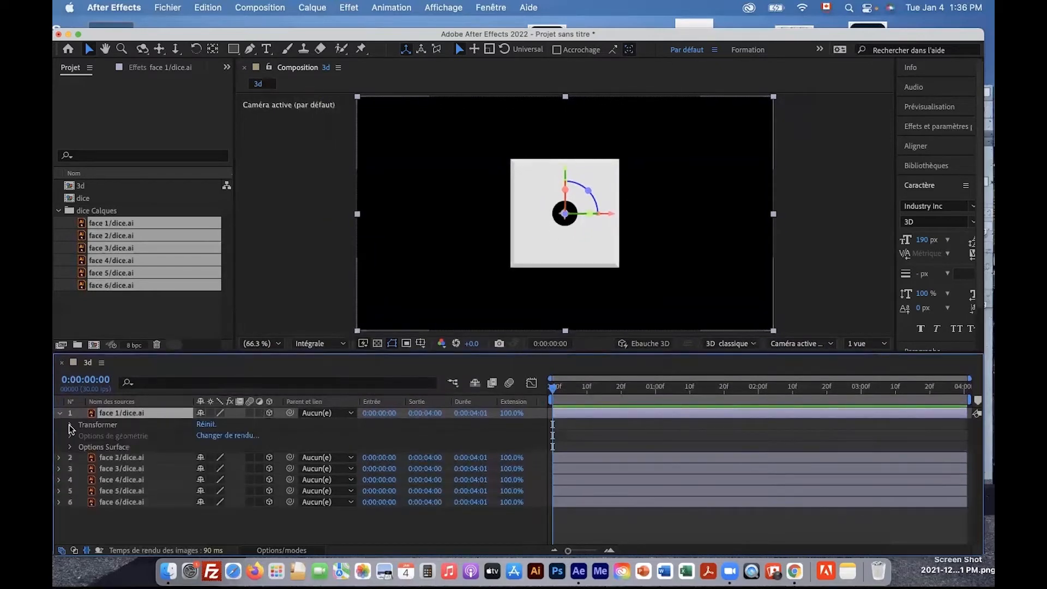
left_click(69, 426)
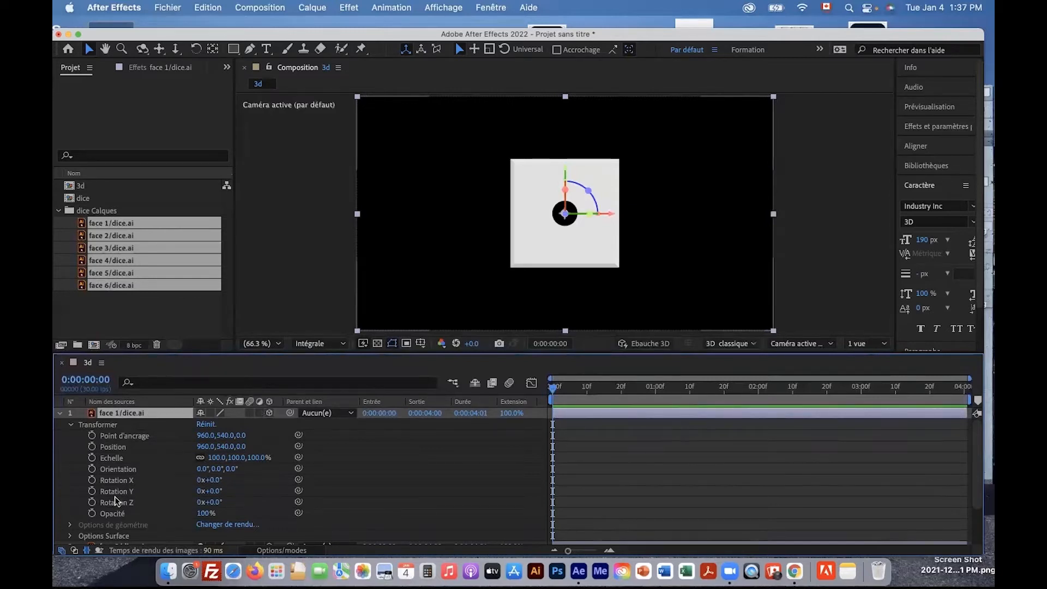
Step: Set the Y rotation of the face 1 layer to 90°
left_click(214, 491)
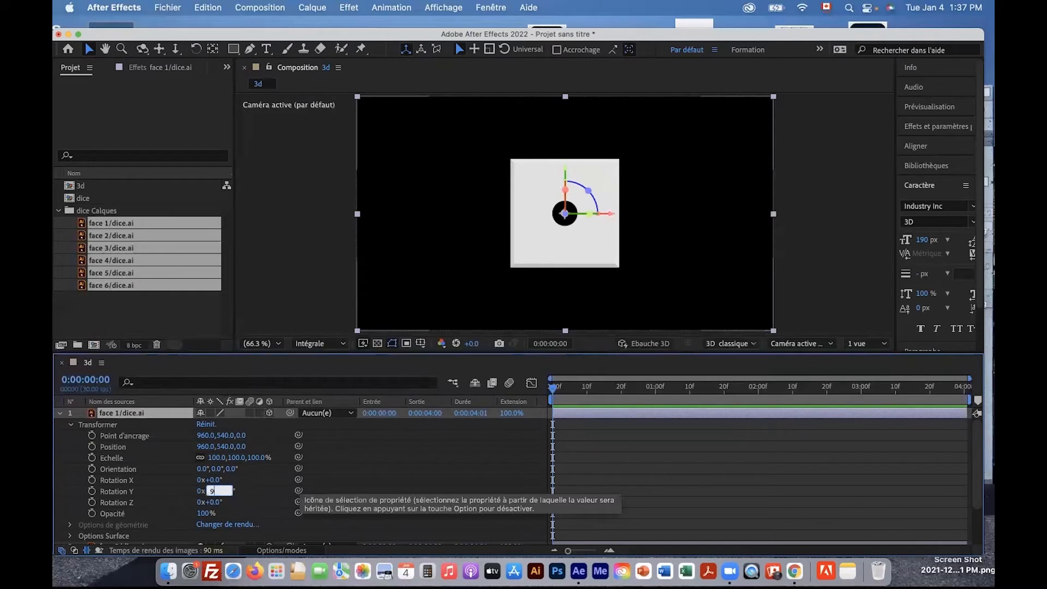
type("90")
key("Return")
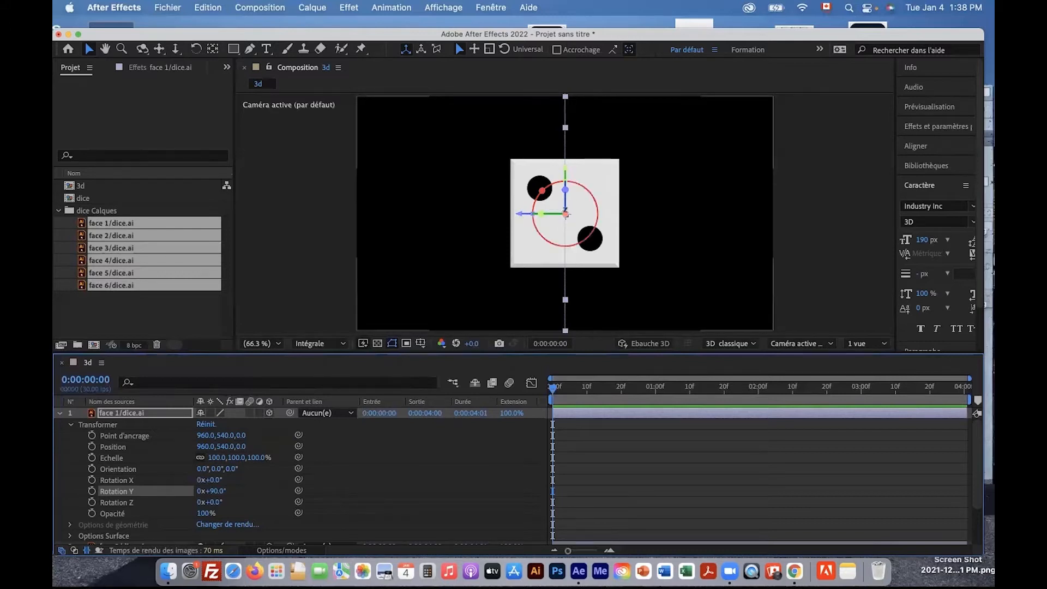
Step: Set the X position of the face 1 layer to 710, keeping its Y and Z coordinates
left_click(226, 446)
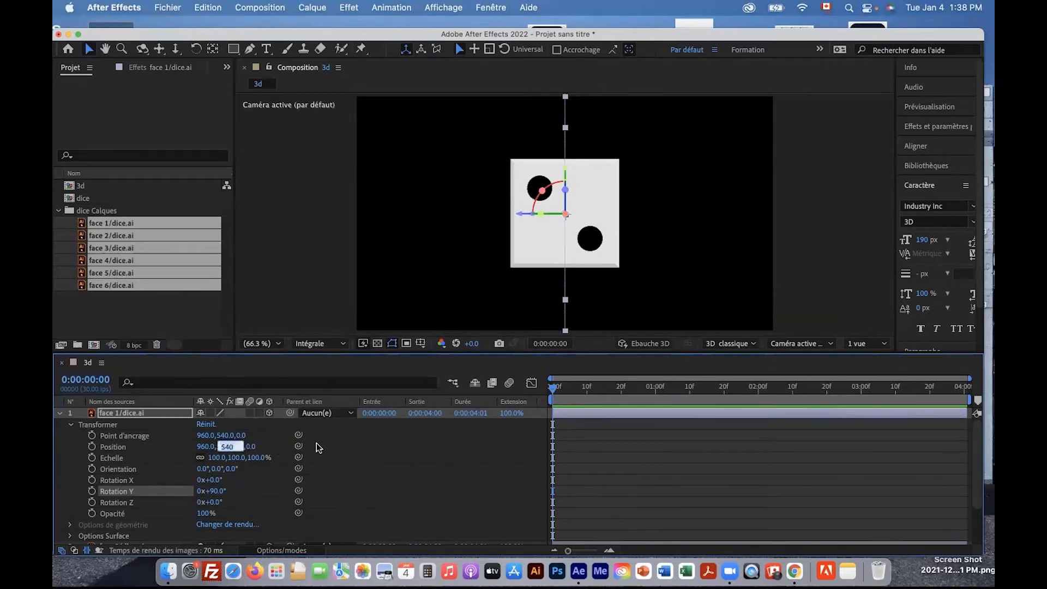
left_click(319, 448)
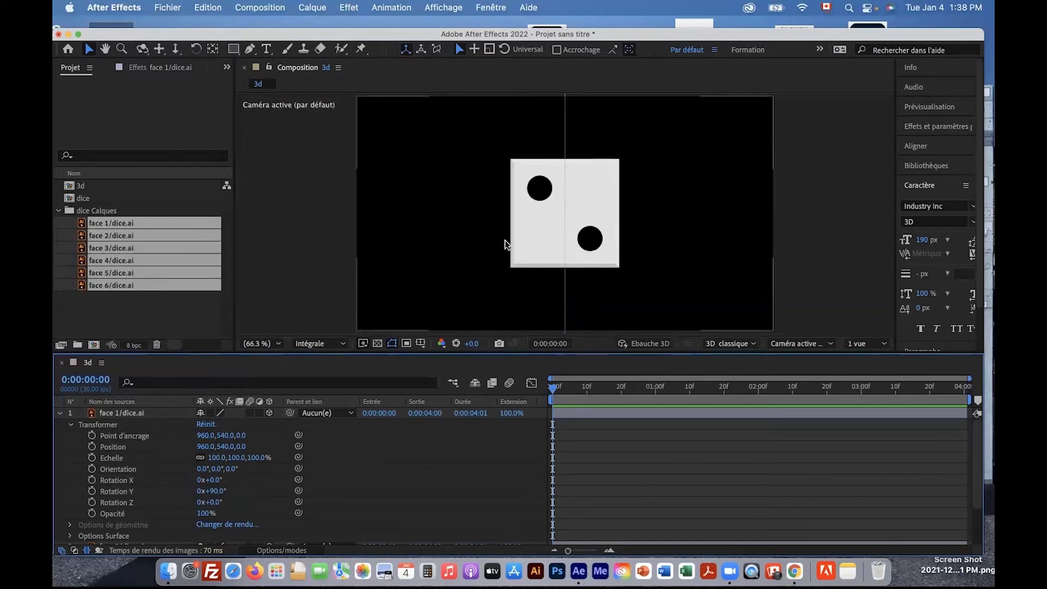
left_click(200, 447)
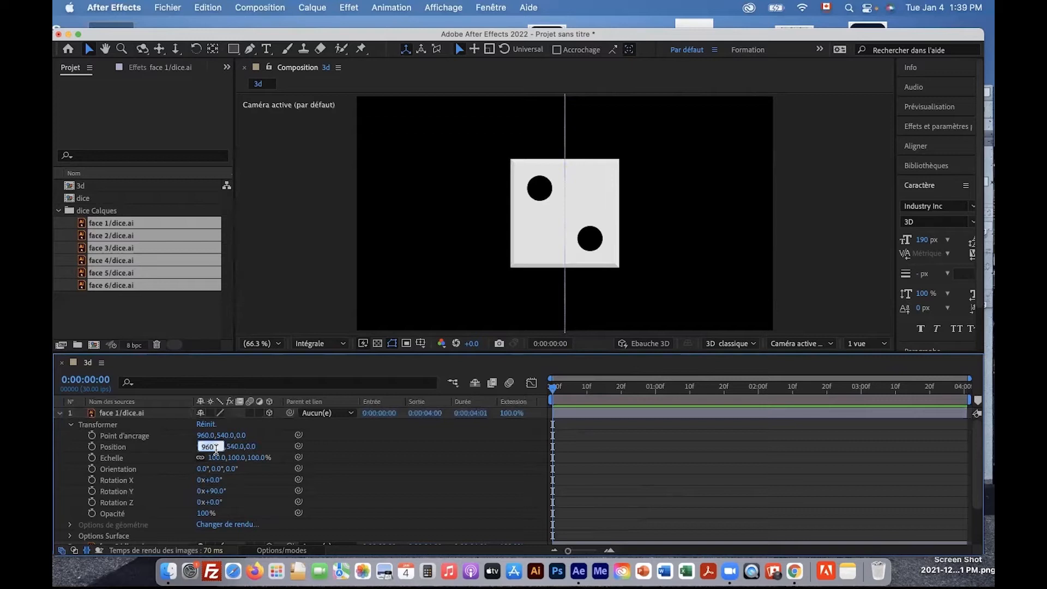
type("710")
key("Return")
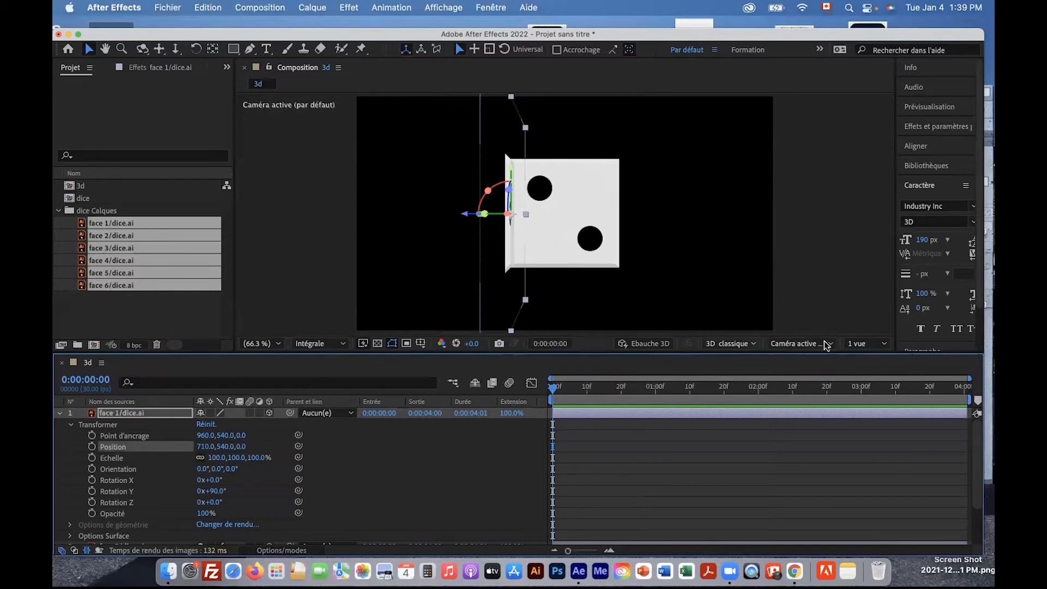
Step: Widen the side panels and switch the composition display to 2 views
left_click(866, 343)
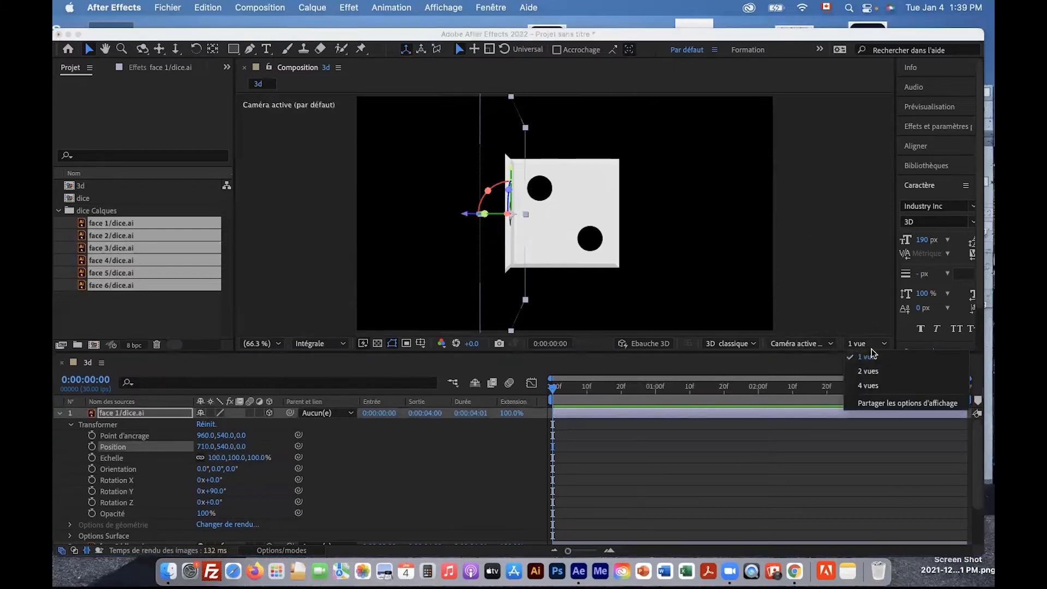
left_click(896, 286)
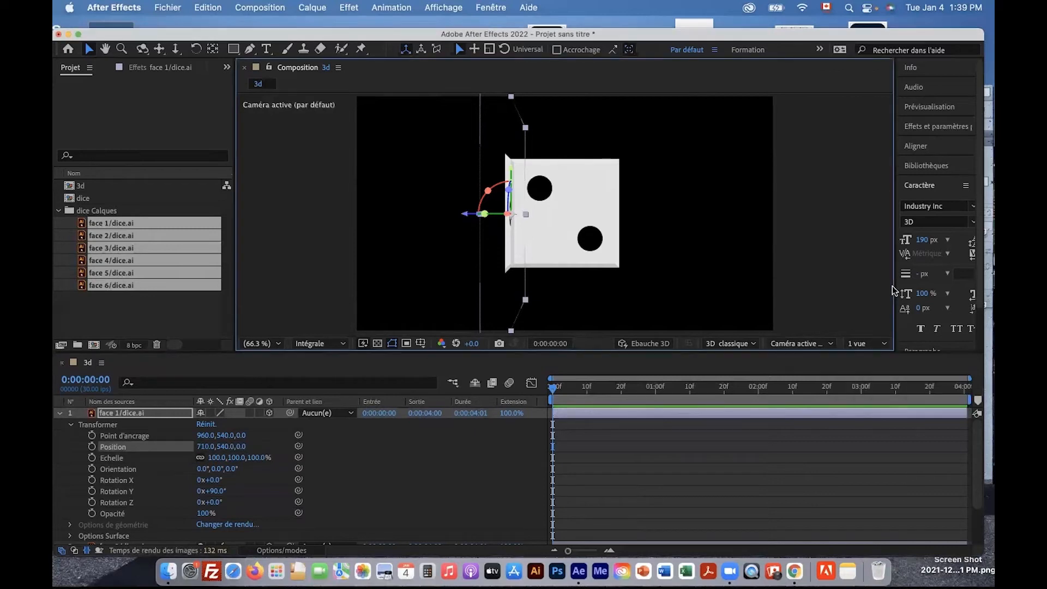
left_click_drag(896, 285, 875, 282)
left_click(867, 343)
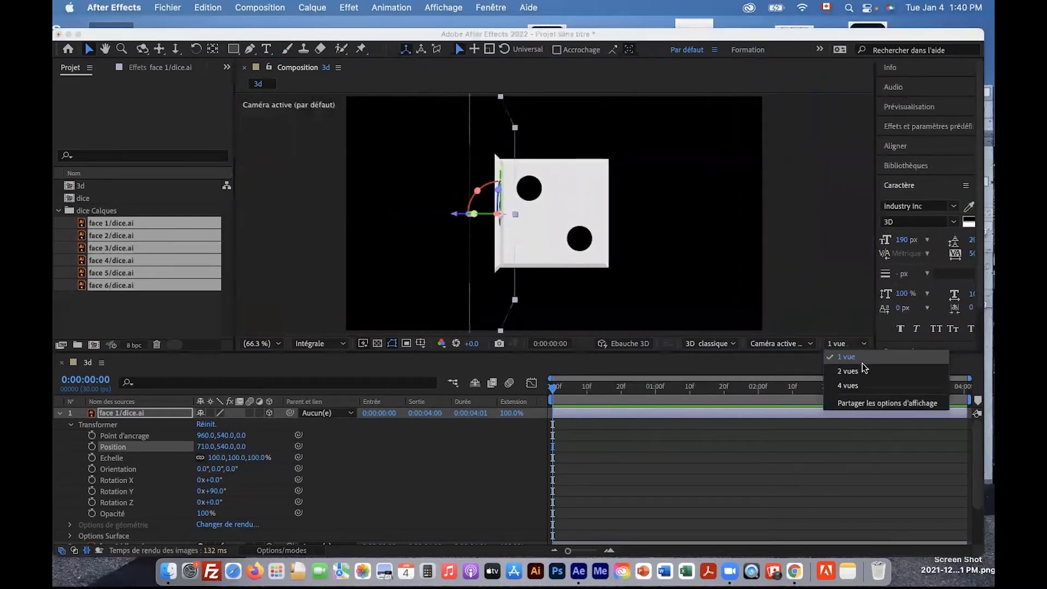
left_click(862, 371)
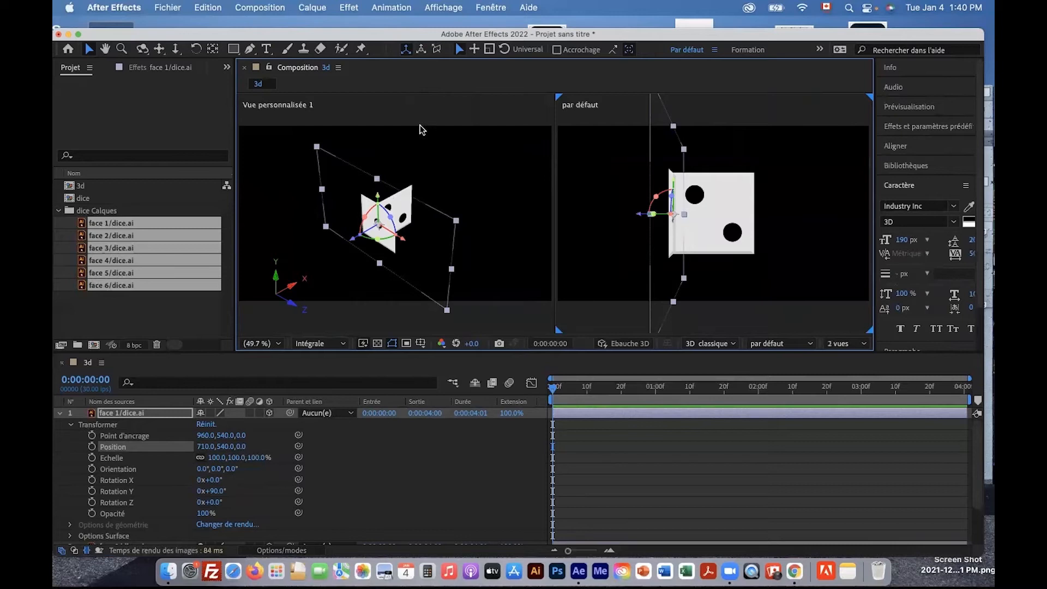
Step: Examine the faces in the custom view through Devant, Haut and Droite, and return it to Vue personnalisée 1
left_click(483, 106)
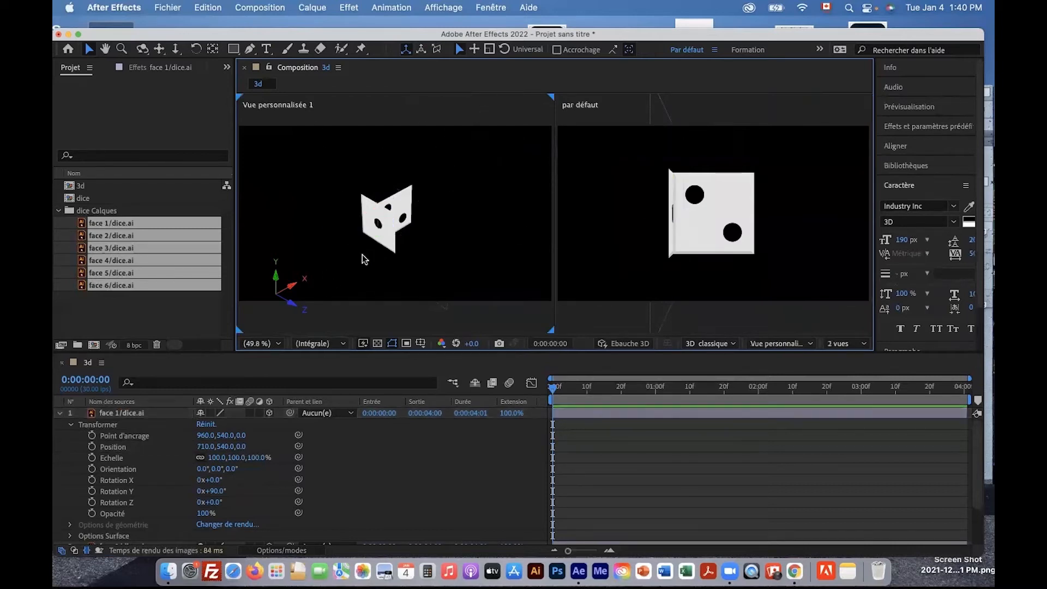
left_click(776, 345)
left_click(778, 166)
left_click(776, 345)
left_click(775, 195)
left_click(777, 345)
left_click(770, 222)
left_click(776, 345)
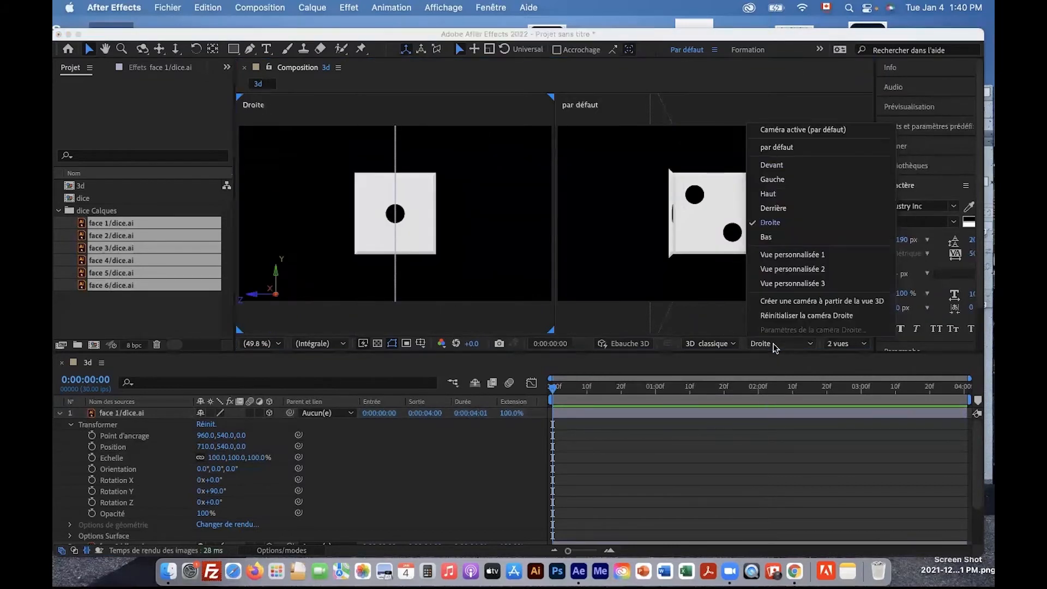
left_click(779, 255)
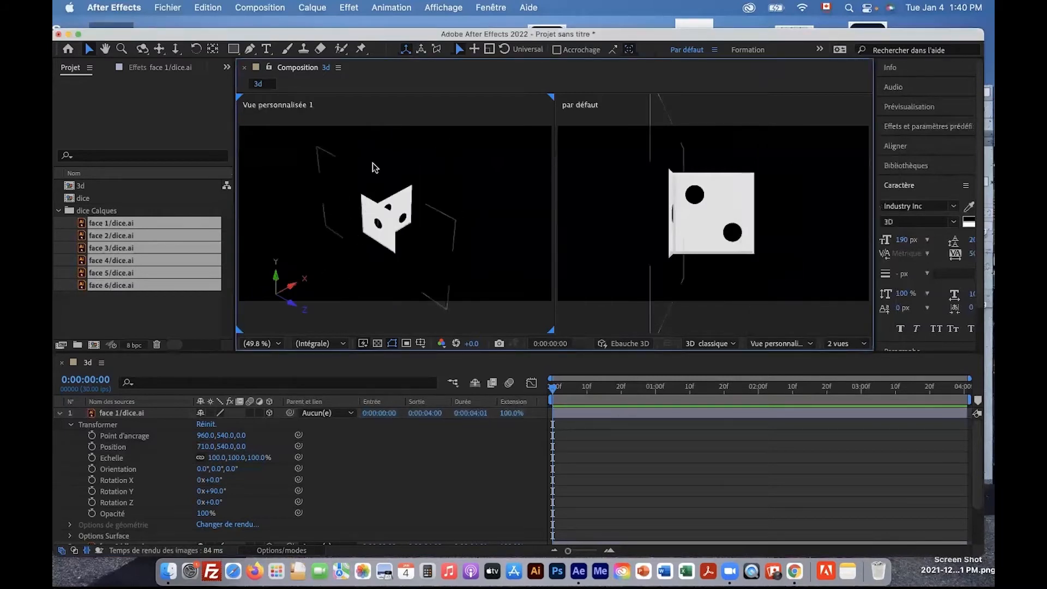
left_click_drag(402, 214, 374, 192)
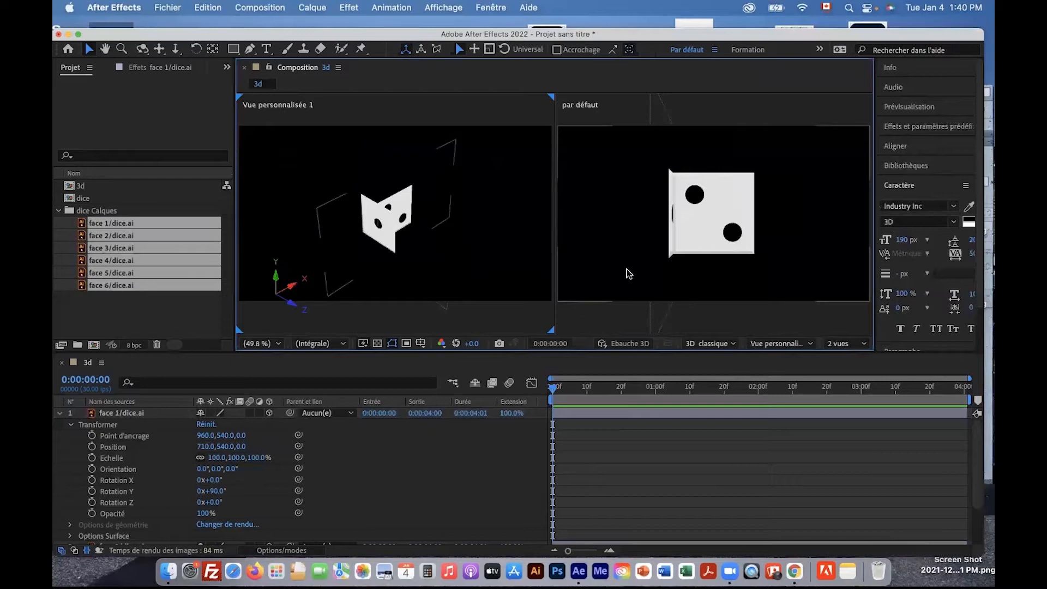
Step: Collapse the face 1 properties and set the Y rotation of the face 2 layer to -90°
left_click(60, 413)
left_click(145, 425)
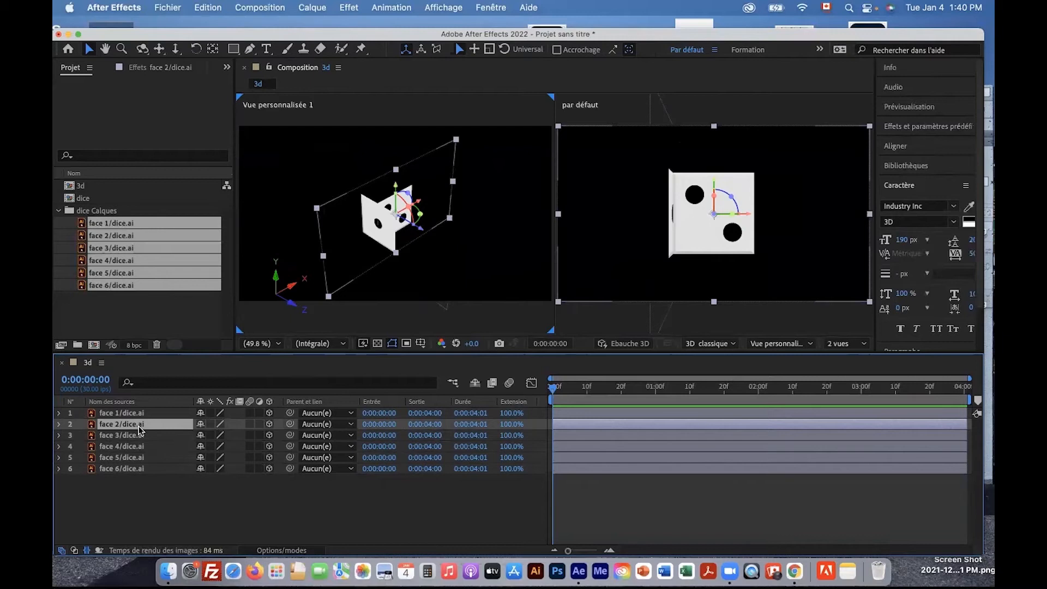
key("r")
left_click(215, 457)
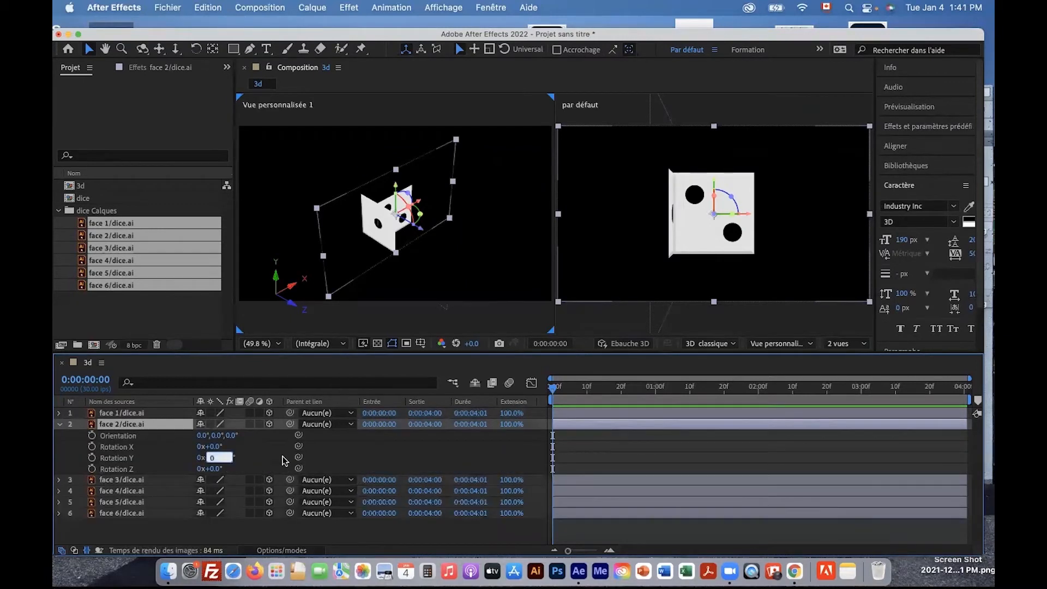
type("-90")
key("Return")
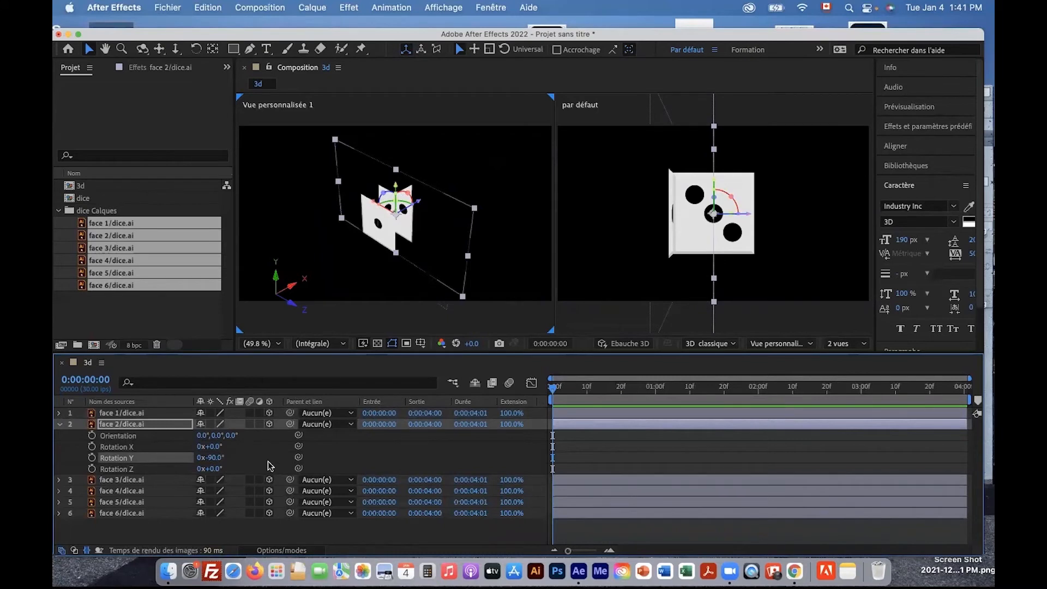
Step: Add 250 to the X position of the face 2 layer, placing it at 1210
key("p")
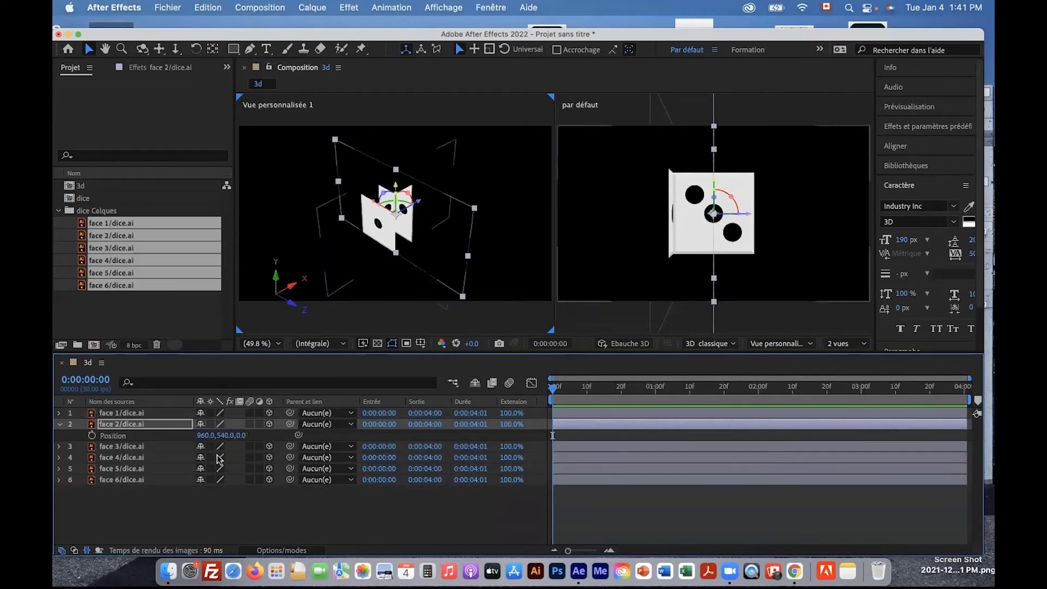
left_click(203, 436)
type("+250")
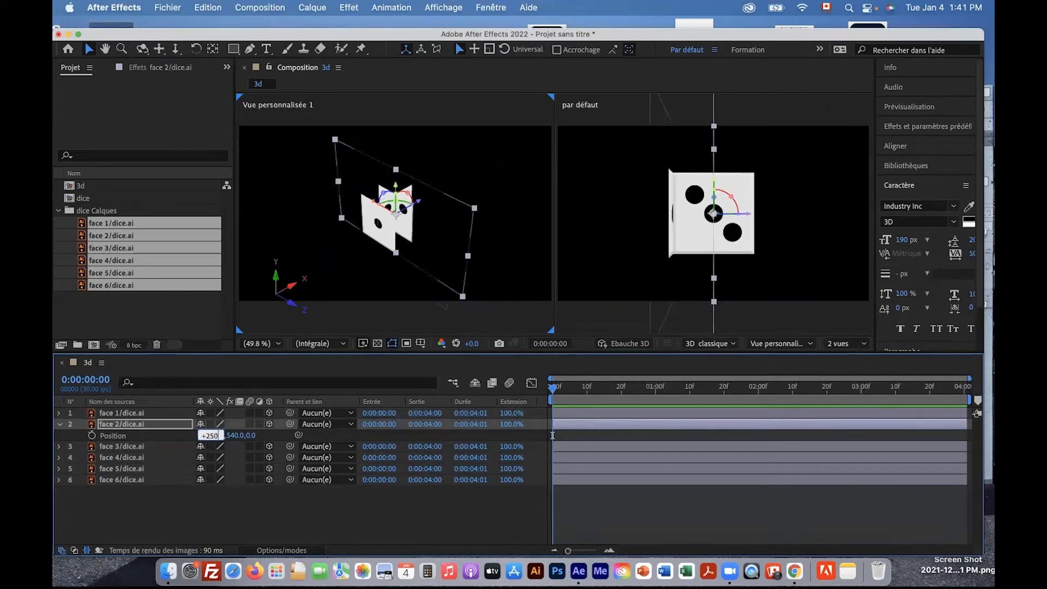
key("Return")
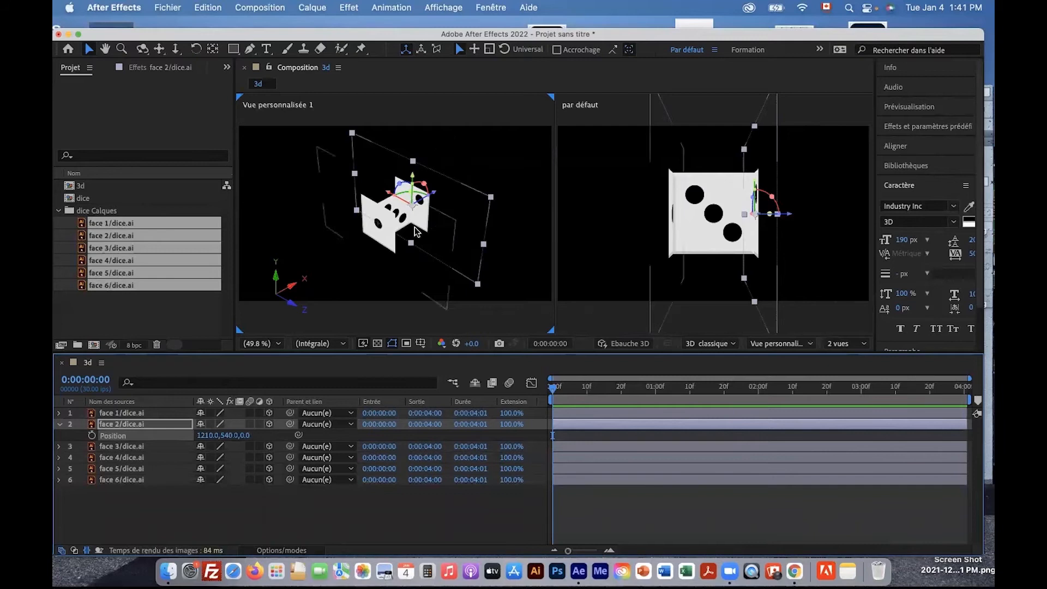
Step: Set the X rotation of the face 3 layer to 90°
left_click(132, 448)
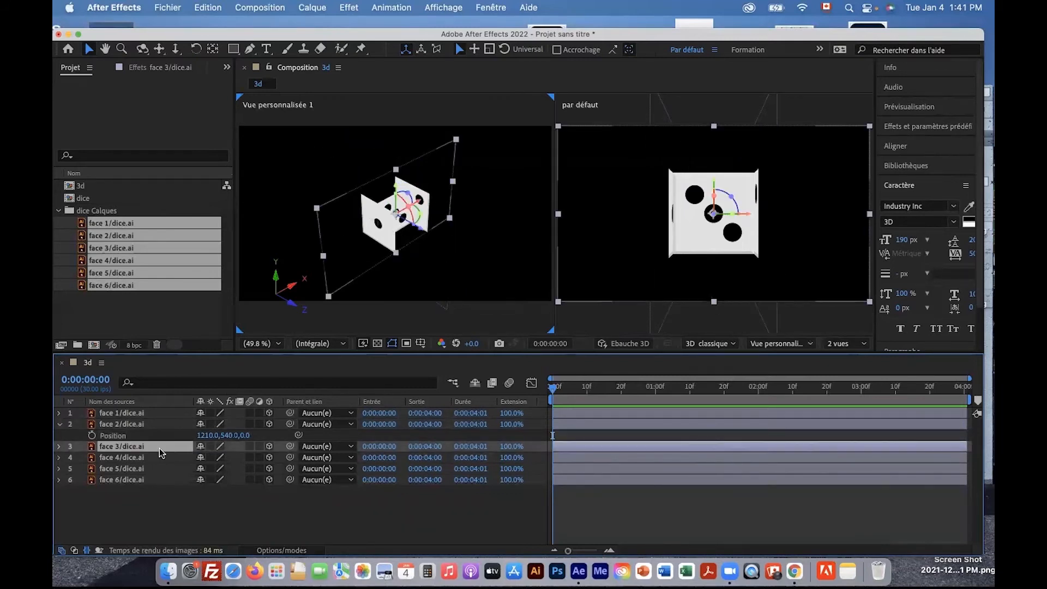
key("r")
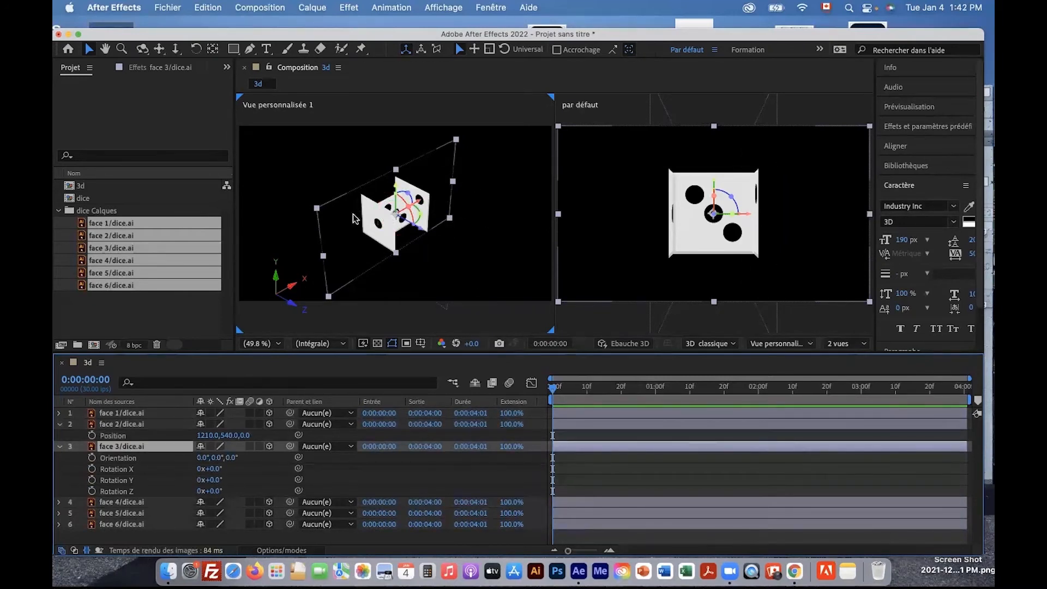
left_click(213, 469)
type("90")
key("Return")
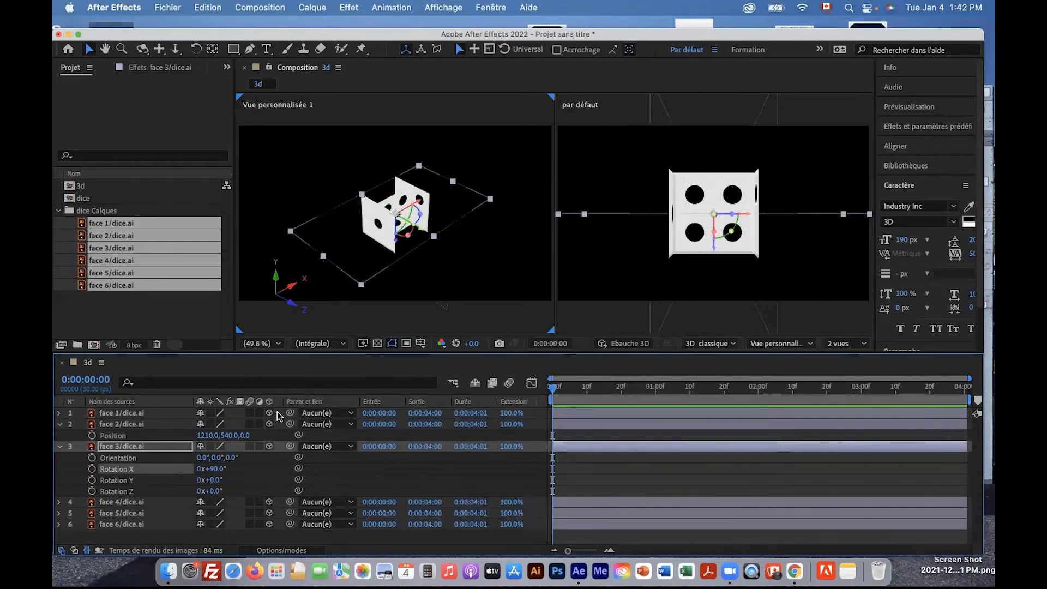
Step: Set the Y position of the face 3 layer to 290
left_click(149, 447)
key("p")
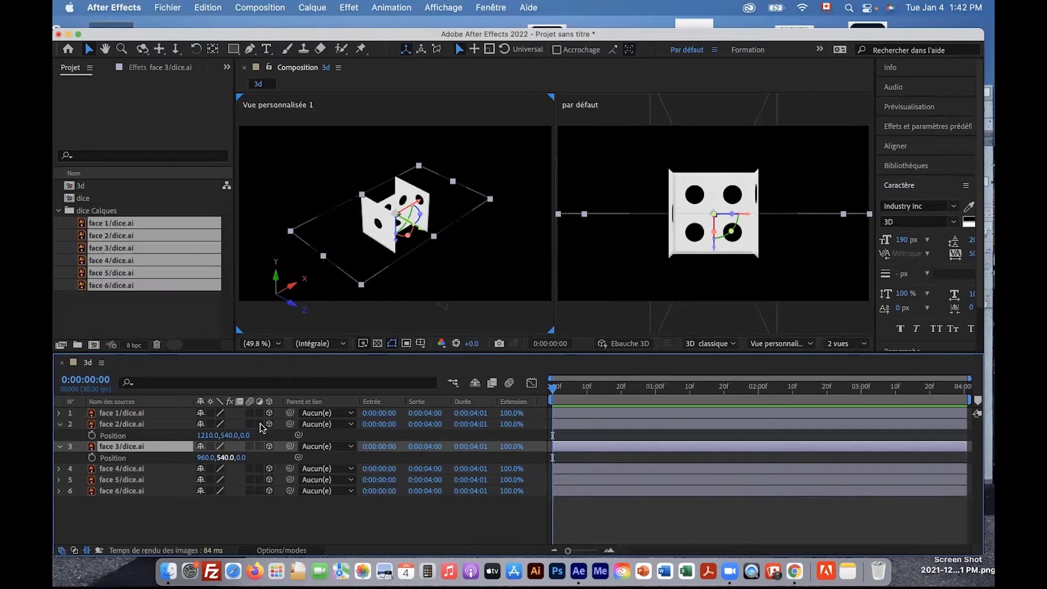
left_click(227, 458)
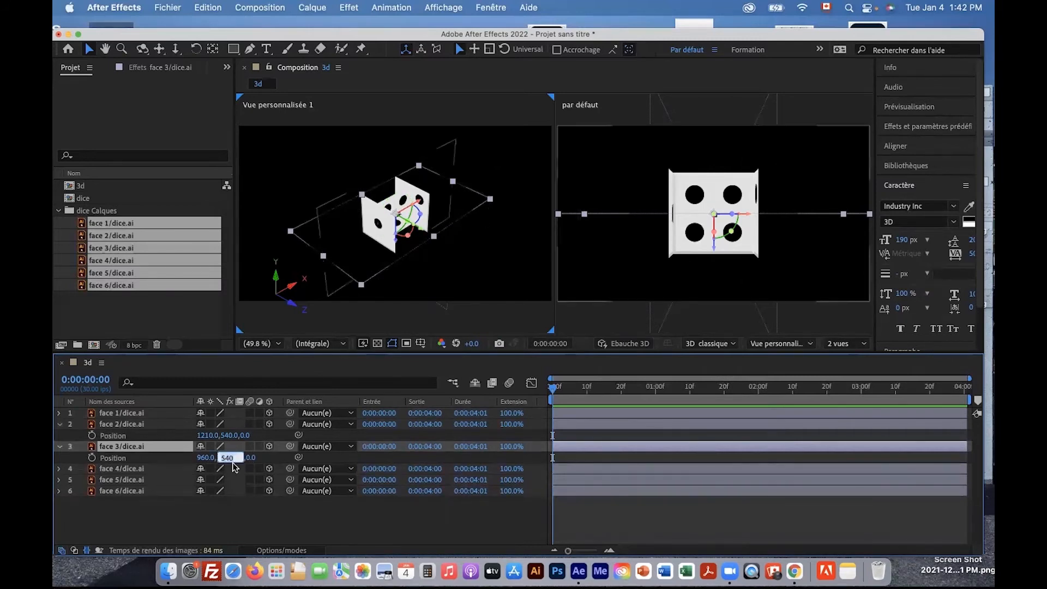
type("290")
key("Return")
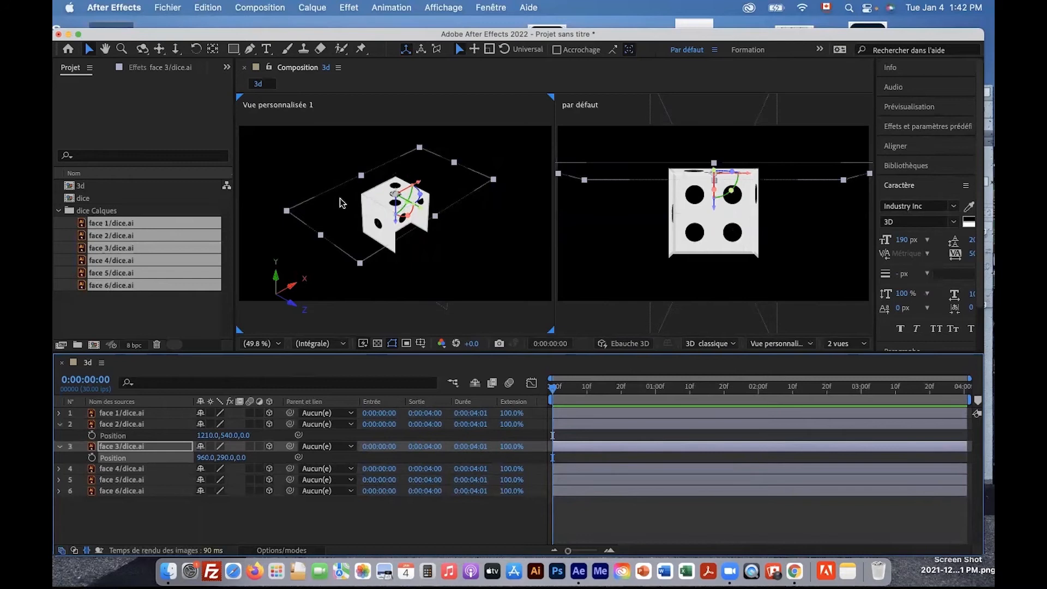
Step: Set the X rotation of the face 4 layer to -90°
left_click(113, 469)
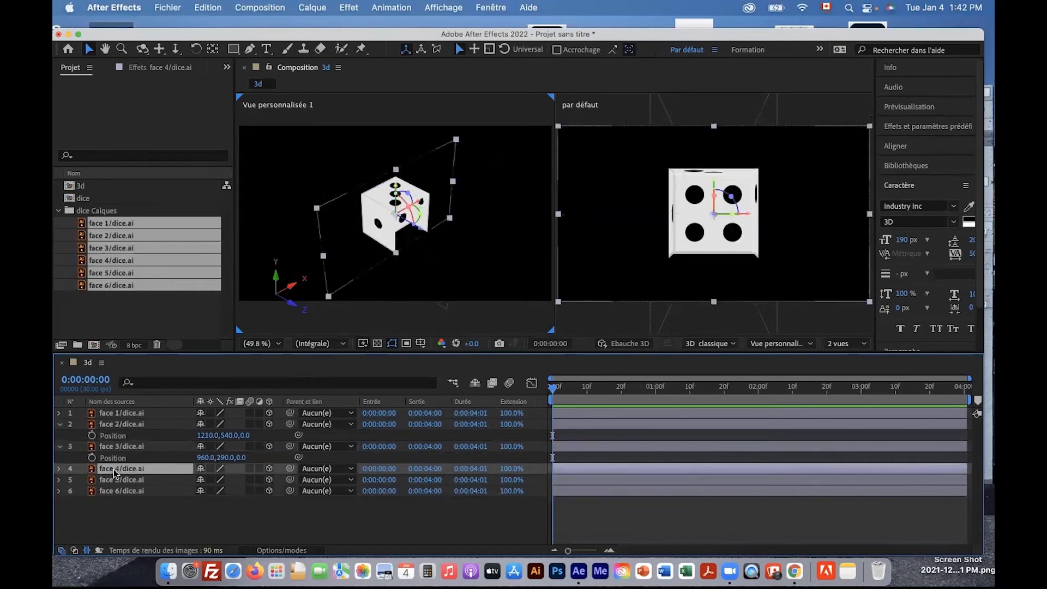
key("r")
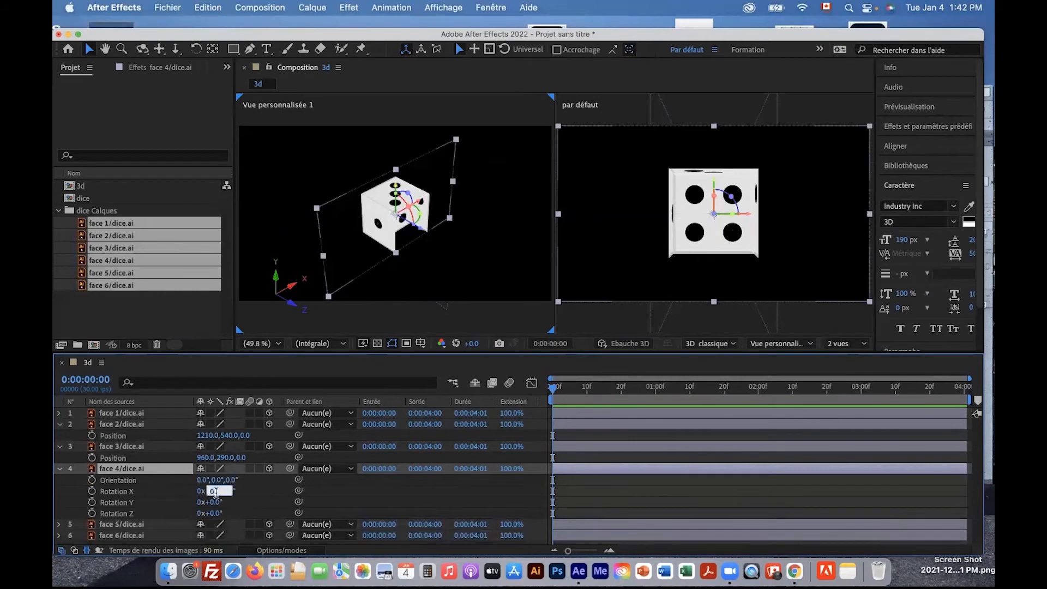
type("-90")
key("Return")
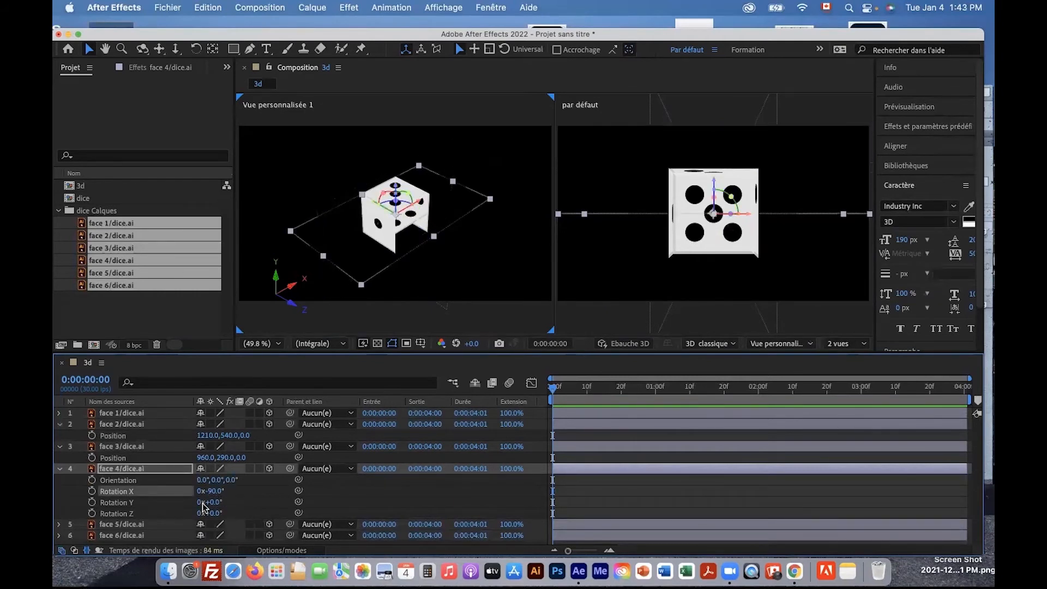
Step: Add 250 to the Y position of the face 4 layer, placing it at 790
key("p")
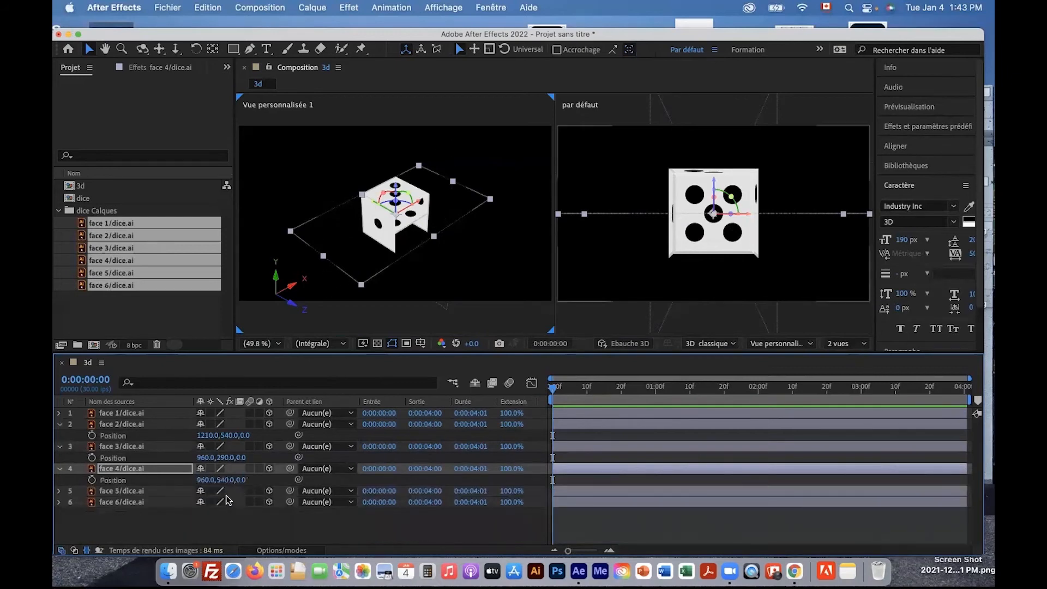
left_click(223, 481)
type("+250")
key("Return")
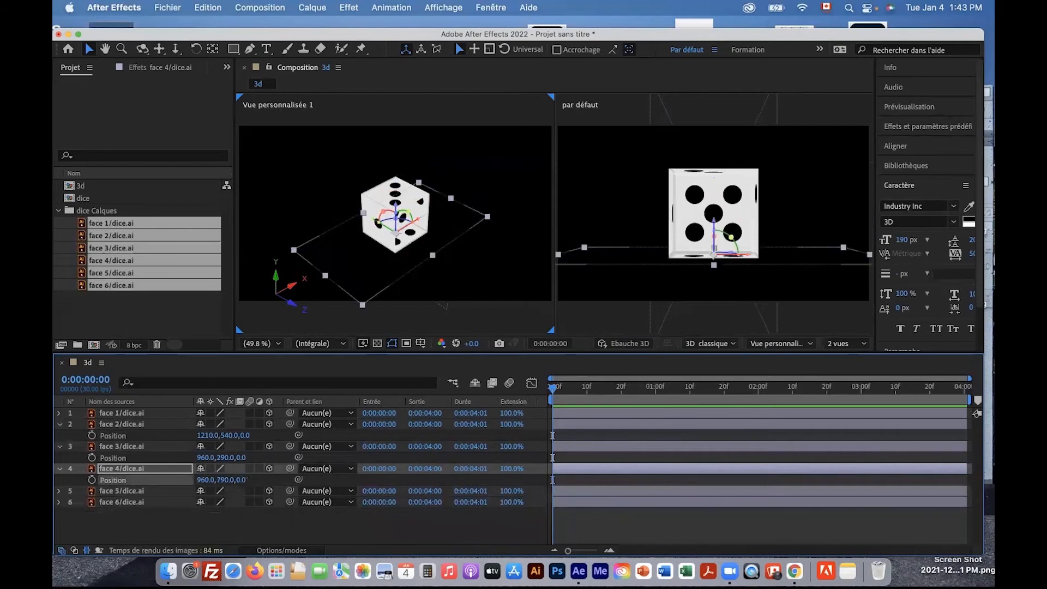
Step: Try -250 as the Z position of the face 5 layer, and replace it with 250
left_click(140, 495)
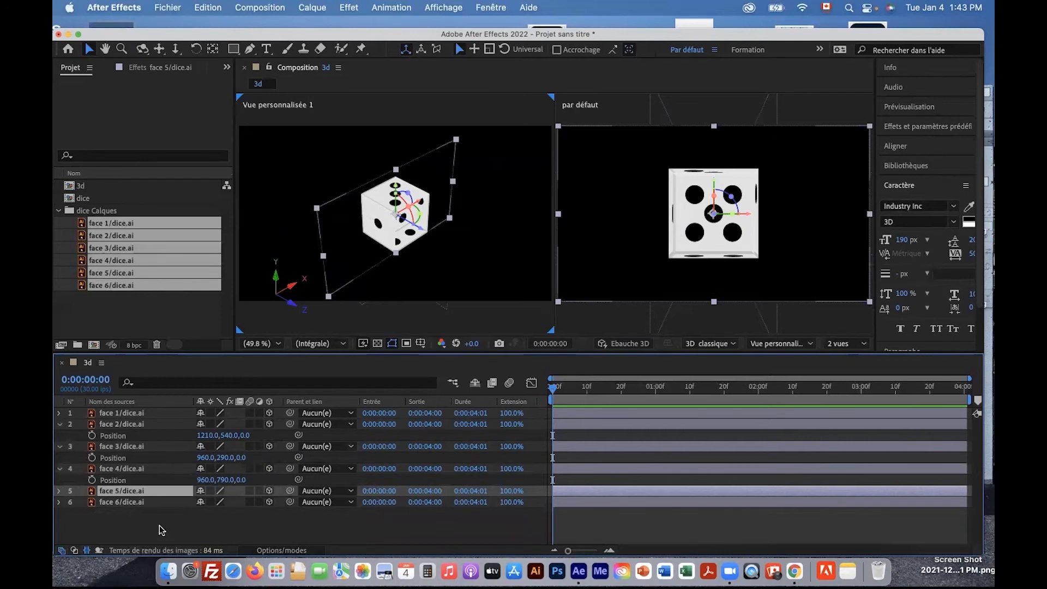
key("p")
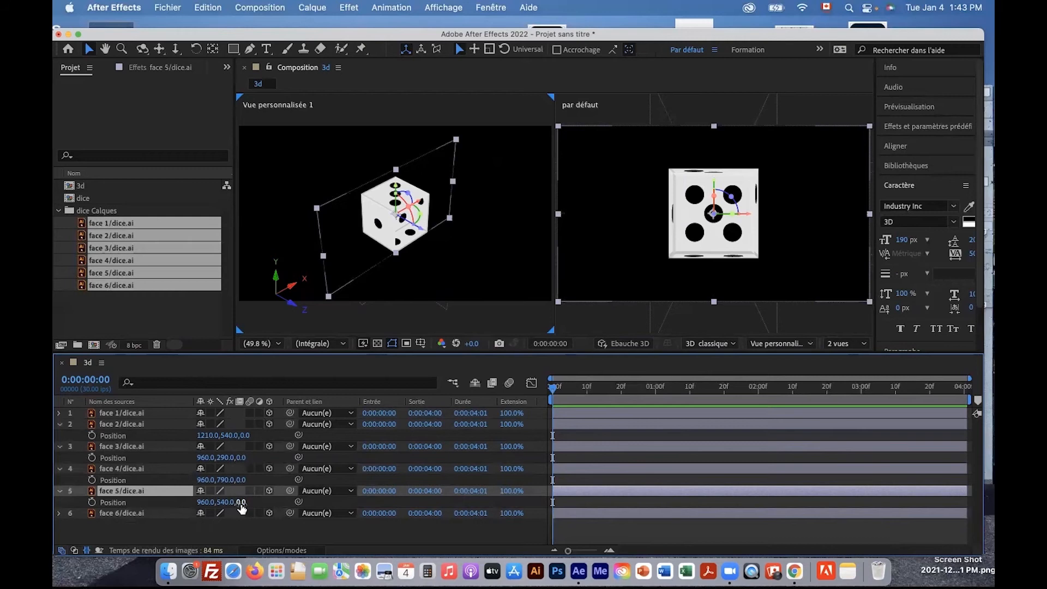
left_click(241, 502)
type("-250")
key("Return")
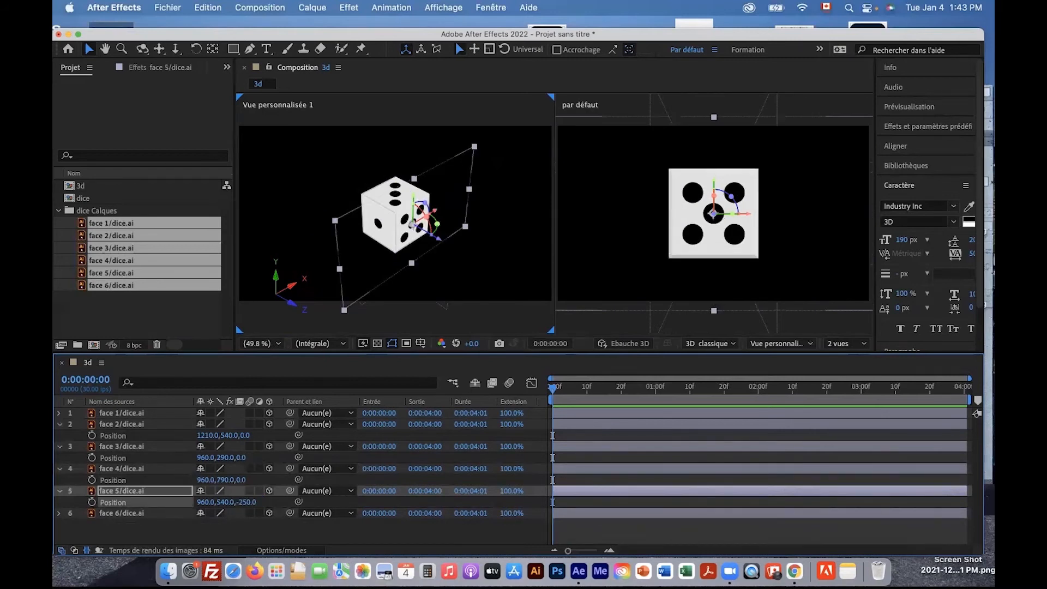
left_click(246, 502)
type("250")
key("Return")
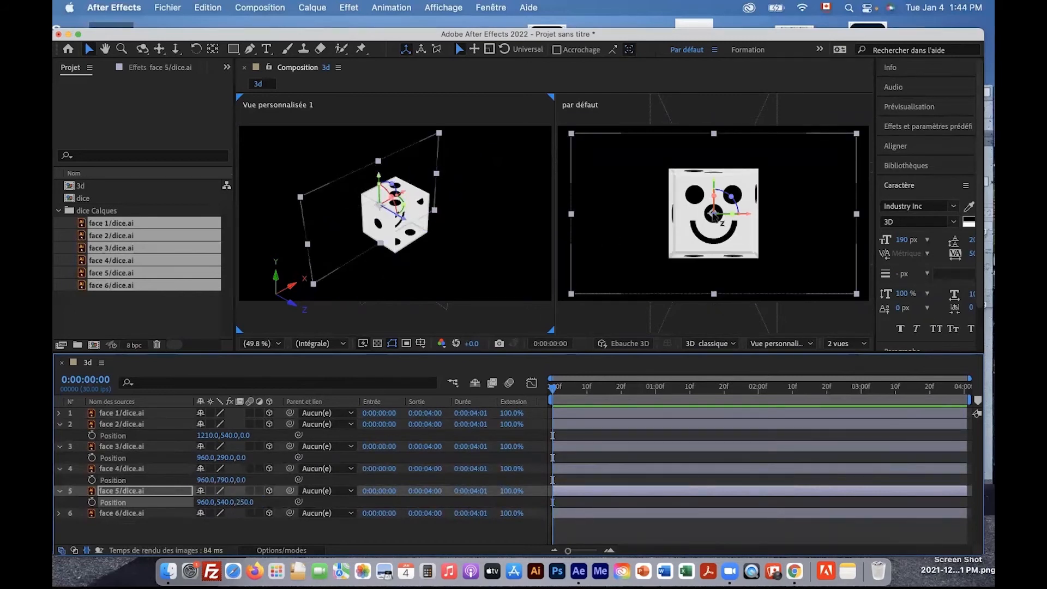
Step: Set the Z position of the face 6 layer to -250
left_click(116, 515)
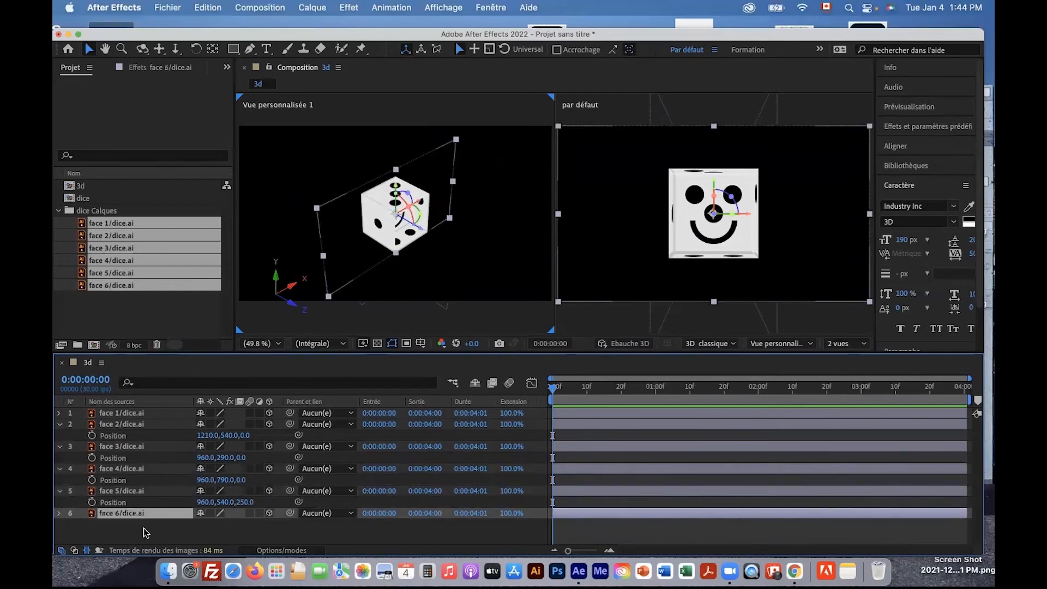
key("p")
left_click(242, 524)
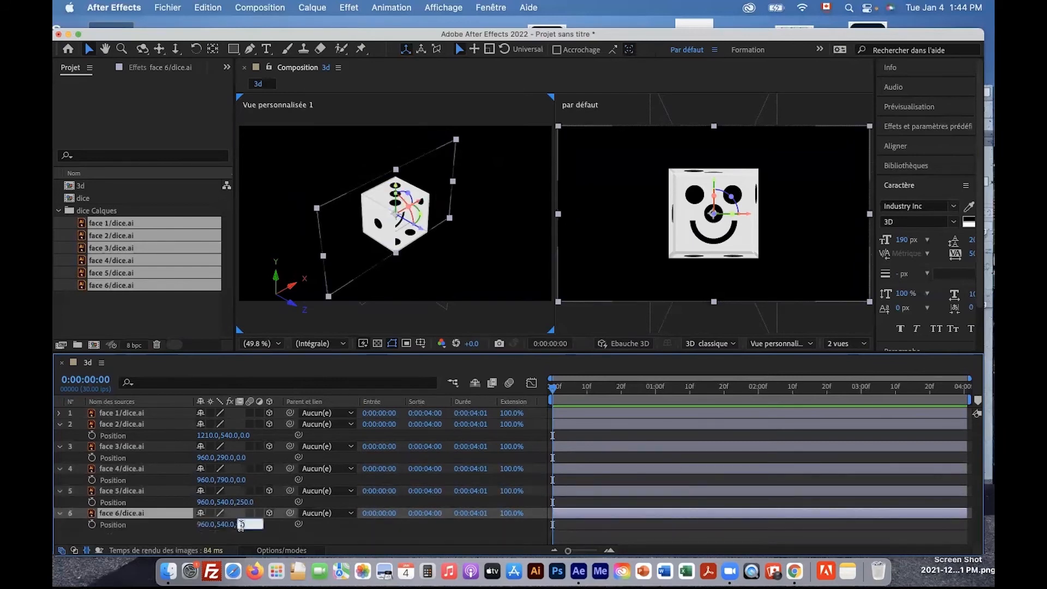
type("-250")
key("Return")
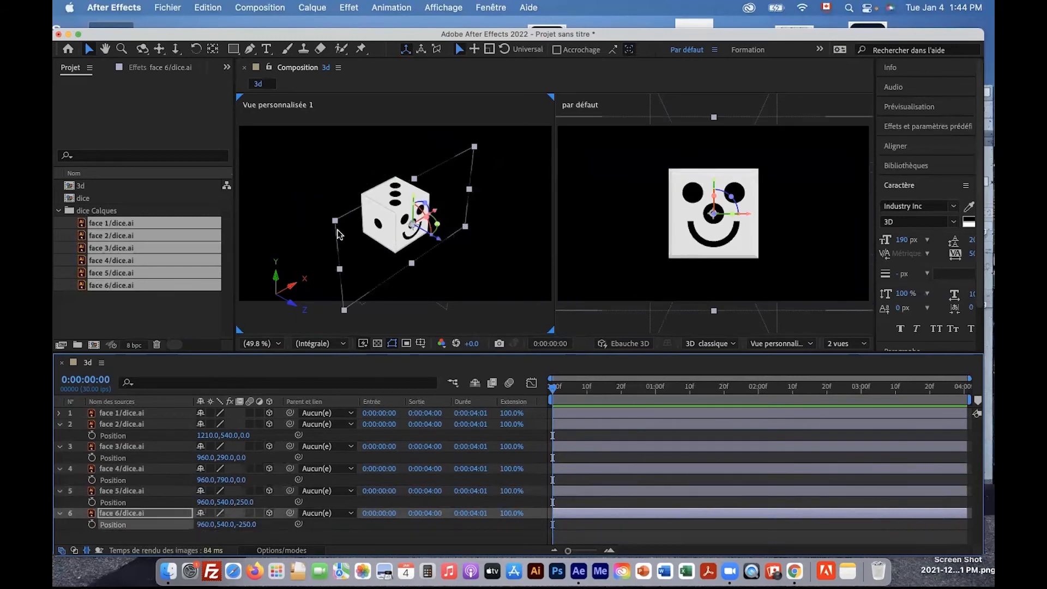
Step: Collapse the displayed position properties of the face 2 through face 6 layers
left_click(453, 274)
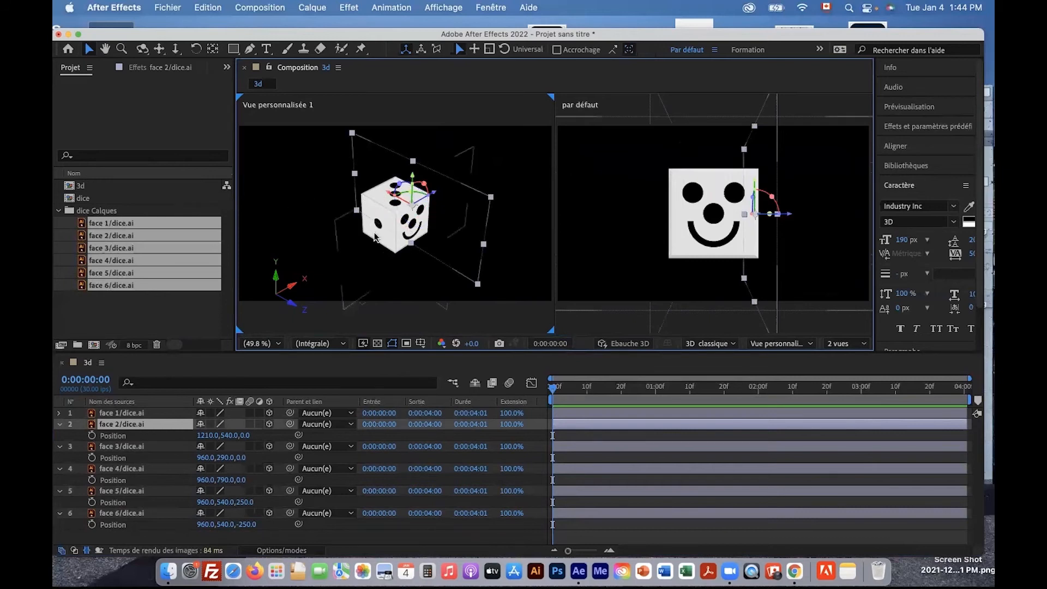
left_click_drag(60, 424, 60, 470)
left_click(60, 470)
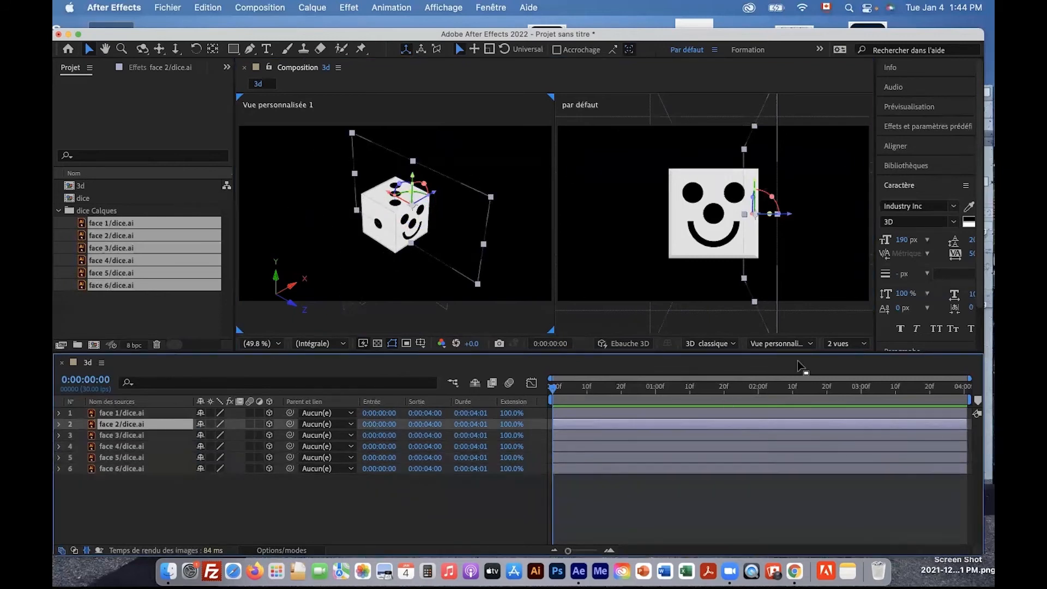
Step: Show the composition in a single active camera view, and enlarge the preview area by shrinking the timeline
left_click(843, 344)
left_click(847, 357)
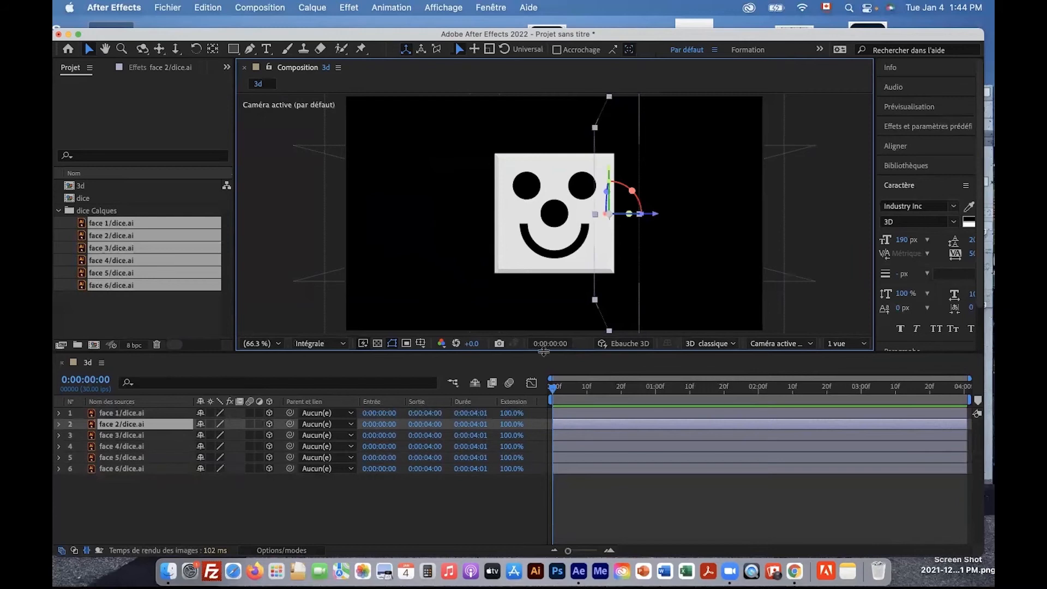
left_click_drag(542, 354, 542, 383)
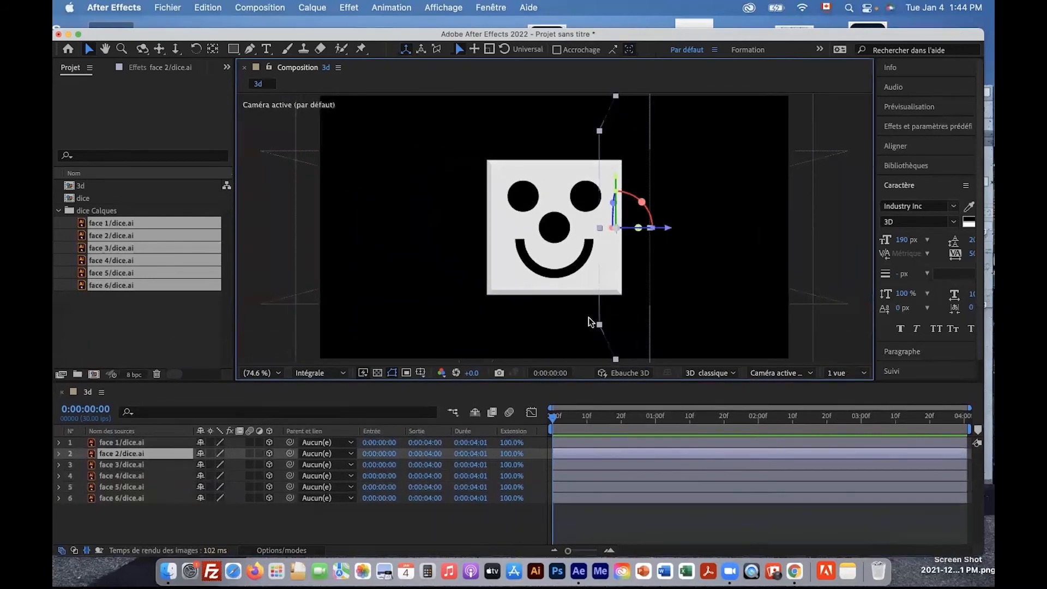
left_click(686, 518)
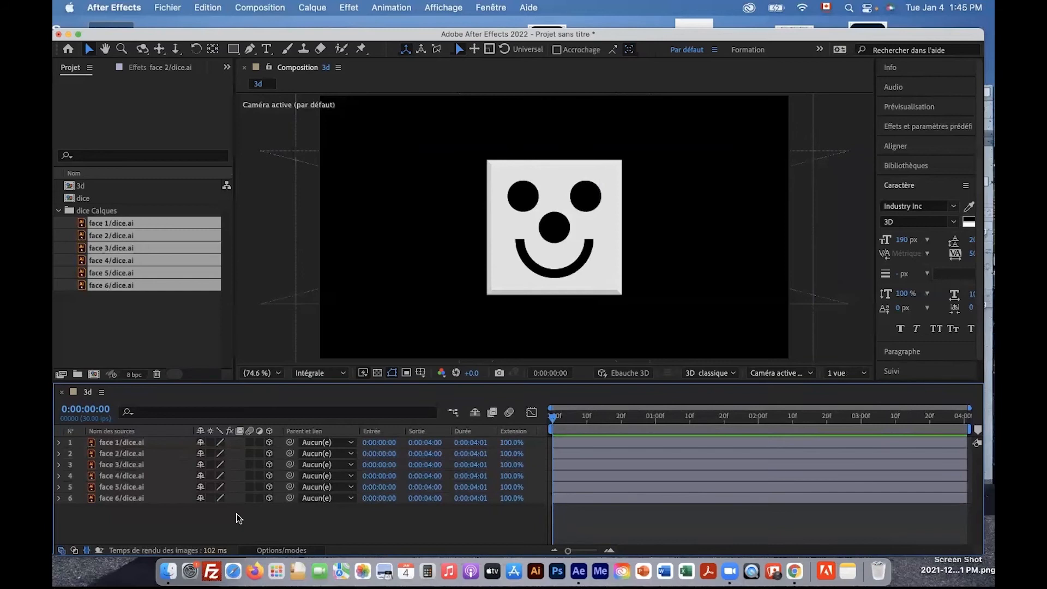
Step: Examine how the face layers are placed by selecting them one after another, and clear the selection
left_click(178, 463)
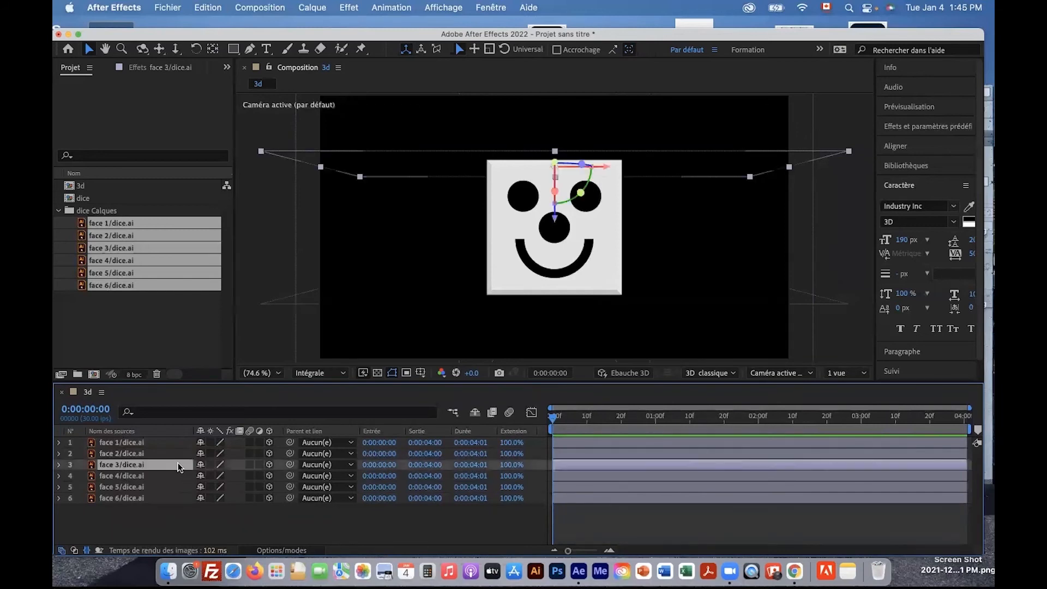
left_click(178, 479)
left_click(175, 486)
left_click(175, 473)
left_click(162, 462)
left_click(160, 453)
left_click(159, 442)
left_click(158, 453)
left_click(155, 477)
left_click(156, 486)
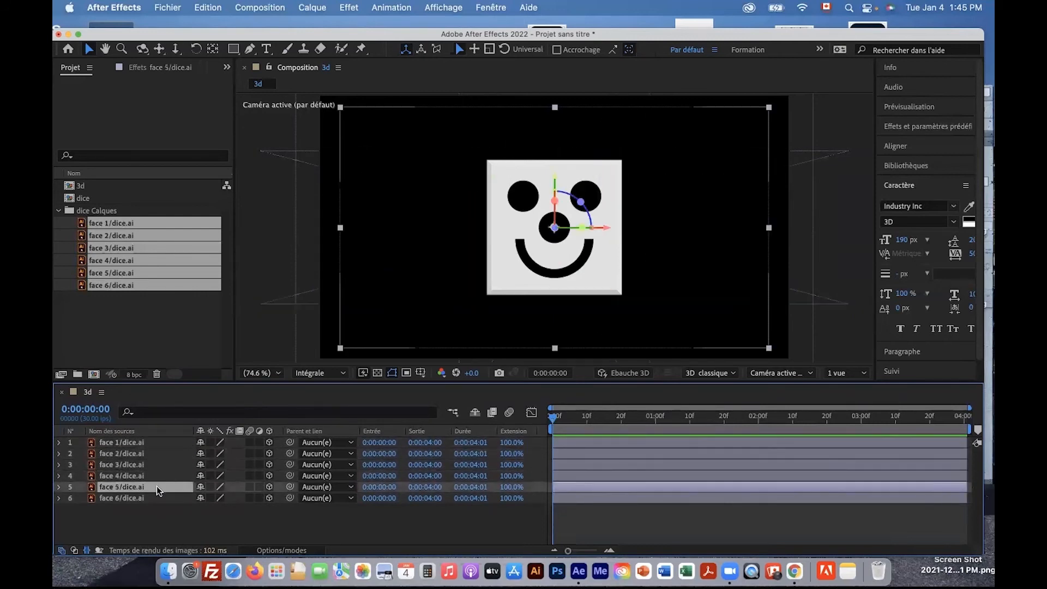
left_click(154, 465)
left_click(152, 453)
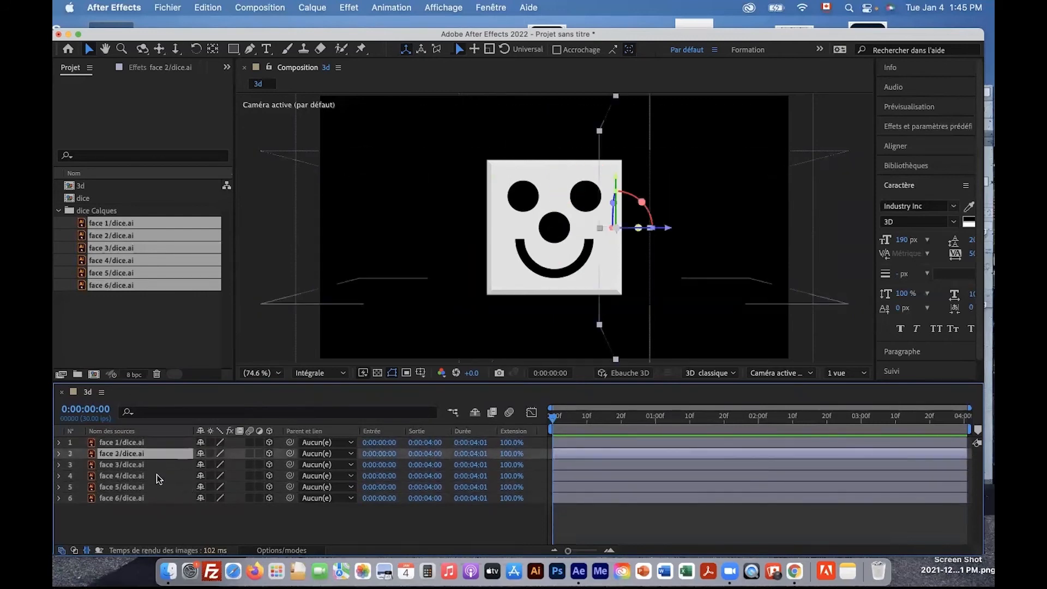
left_click(158, 476)
left_click(192, 524)
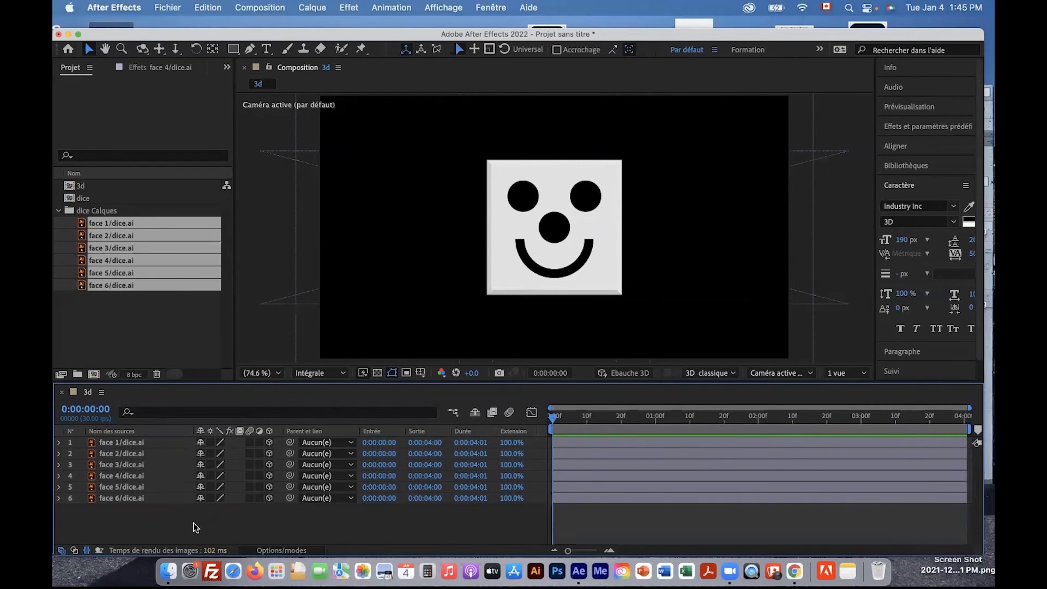
Step: Create a null object in the 3d composition and turn it into a 3D layer
left_click(324, 7)
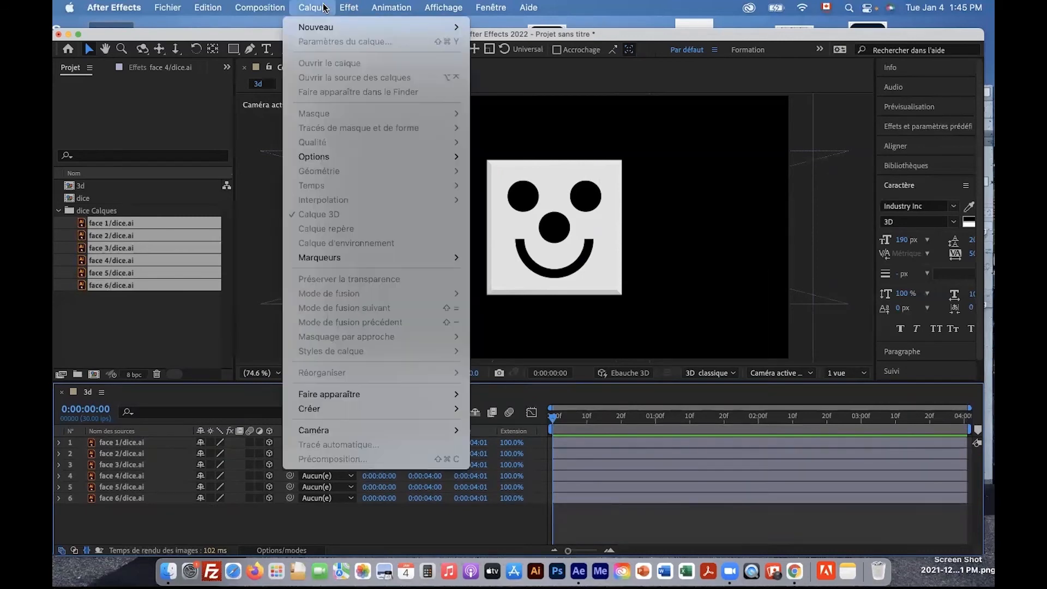
mouse_move(376, 27)
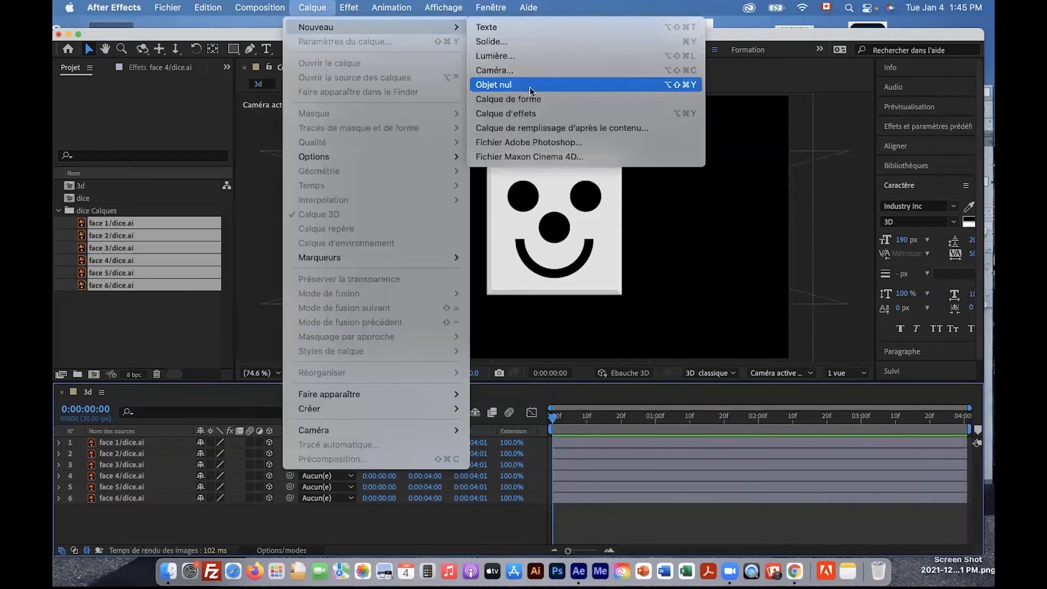
left_click(491, 86)
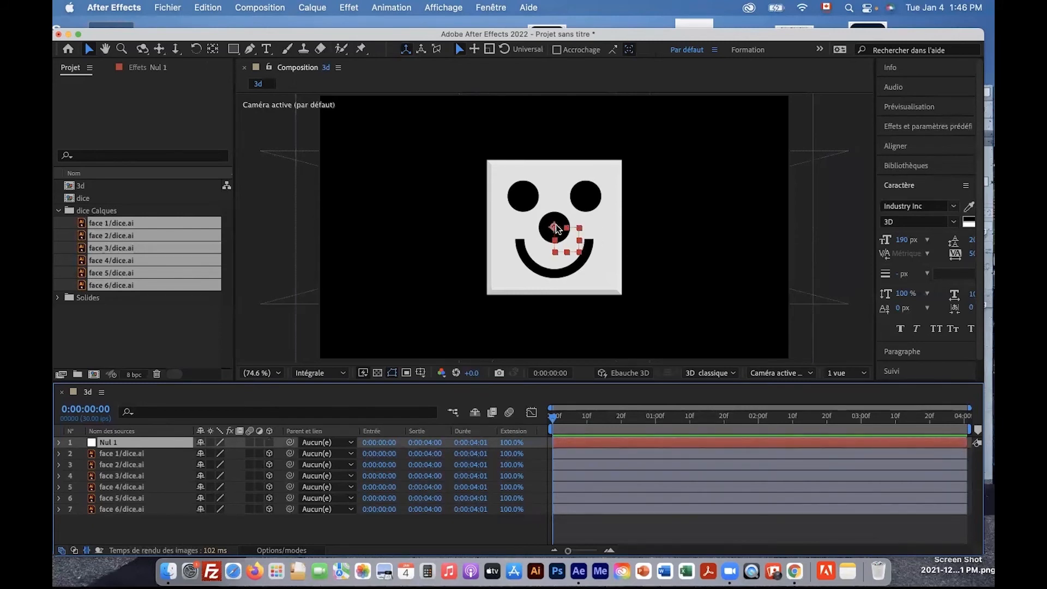
left_click(269, 442)
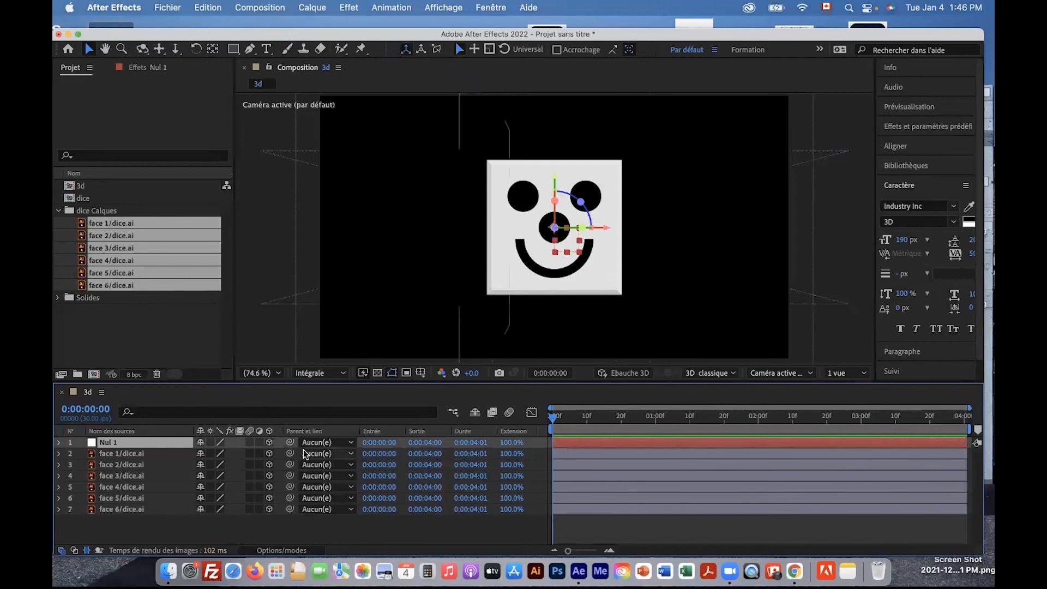
Step: Parent all six face layers, face 1 through face 6, to the Nul 1 layer
left_click(339, 459)
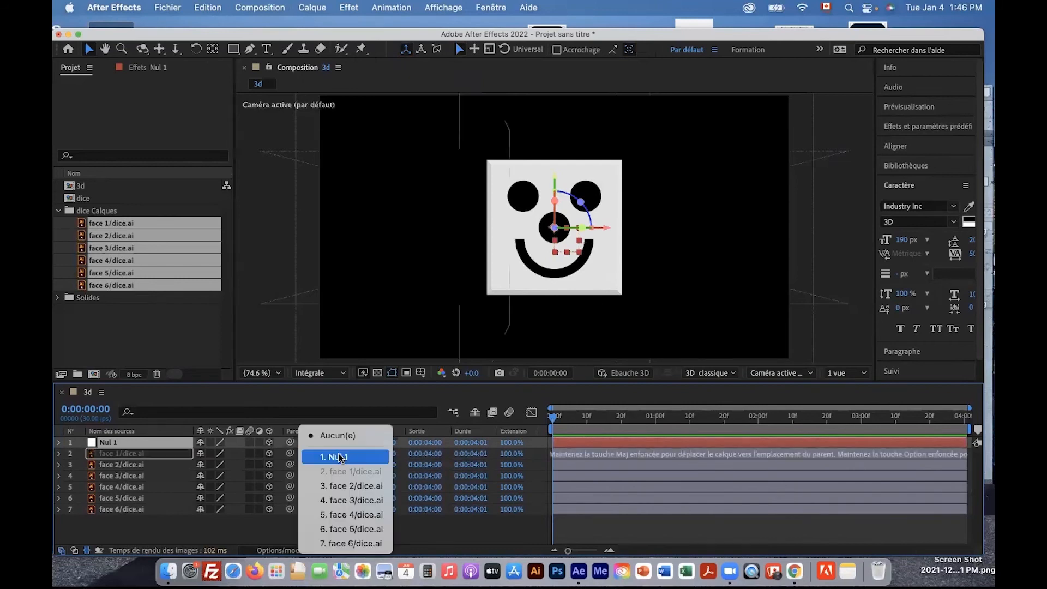
left_click(139, 456)
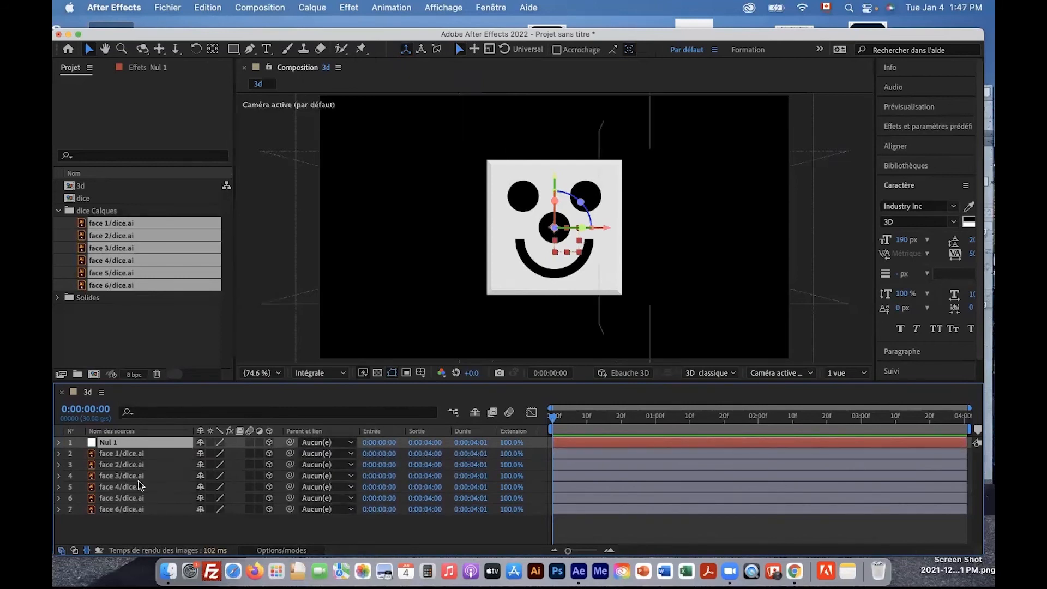
left_click(317, 454)
left_click(333, 458)
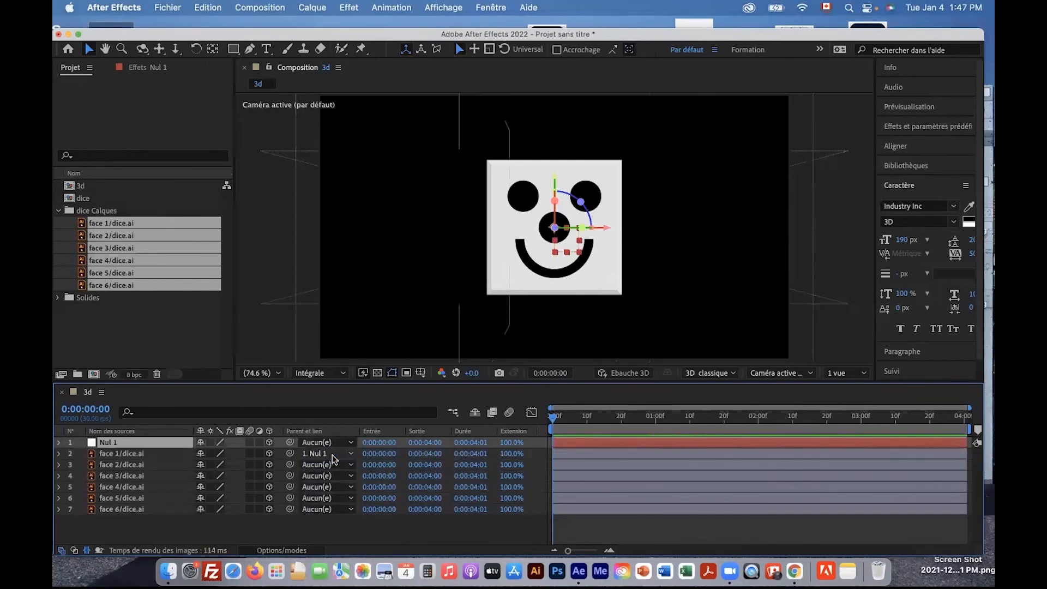
left_click(144, 476)
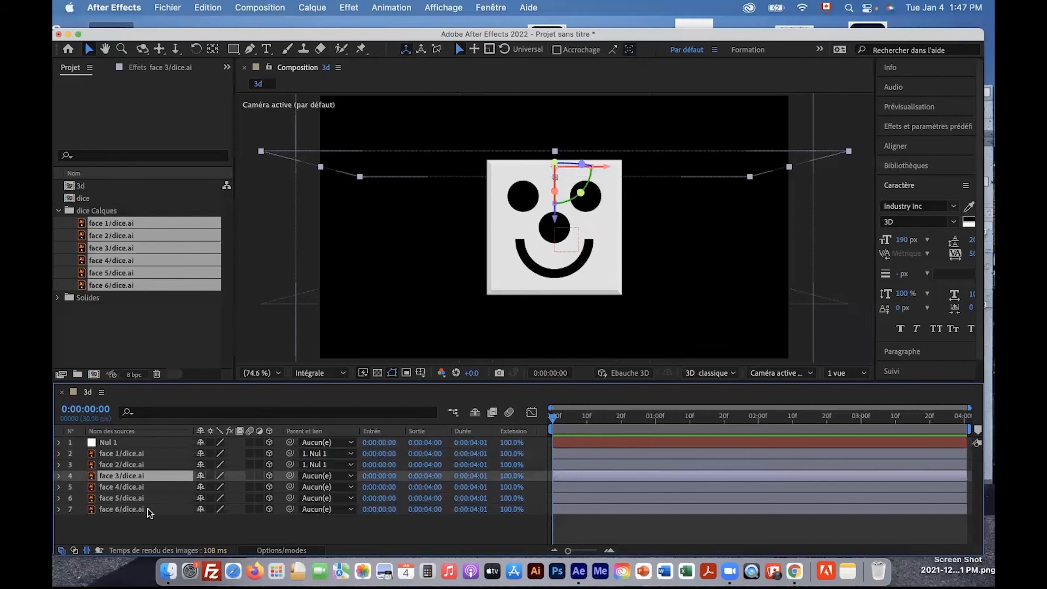
left_click(147, 508, "shift")
left_click(346, 476)
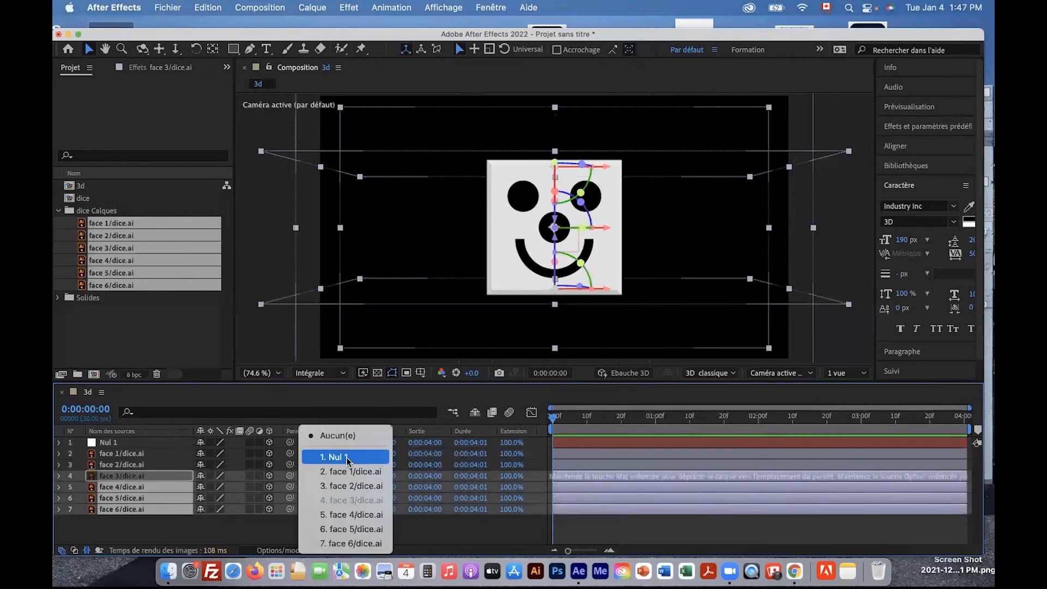
left_click(334, 458)
Step: Rotate the Nul 1 layer to X 55°, Y 157° and Z 275° so the dice shows several faces
left_click(144, 446)
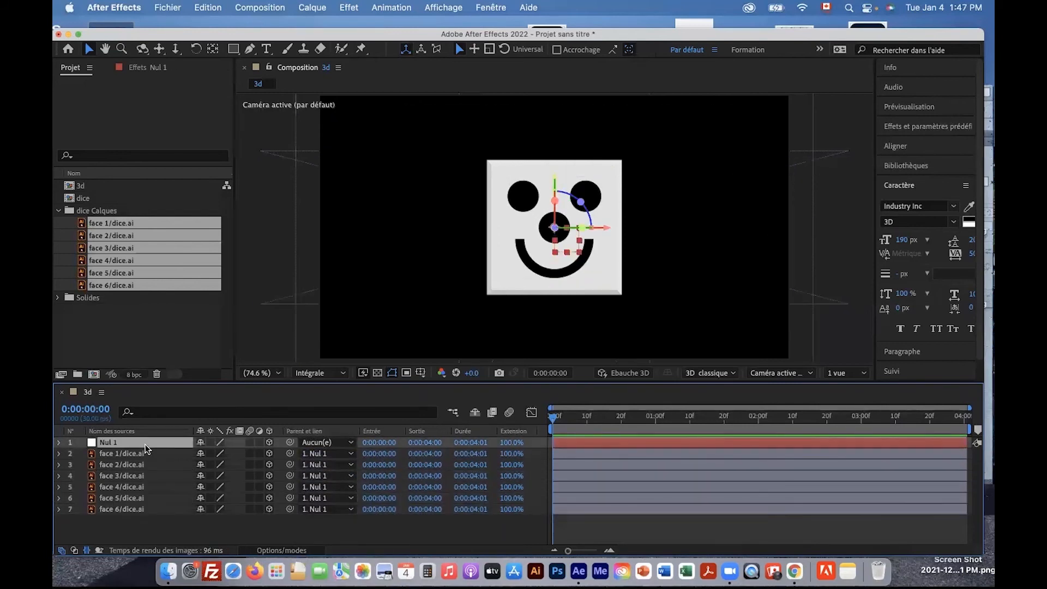
key("r")
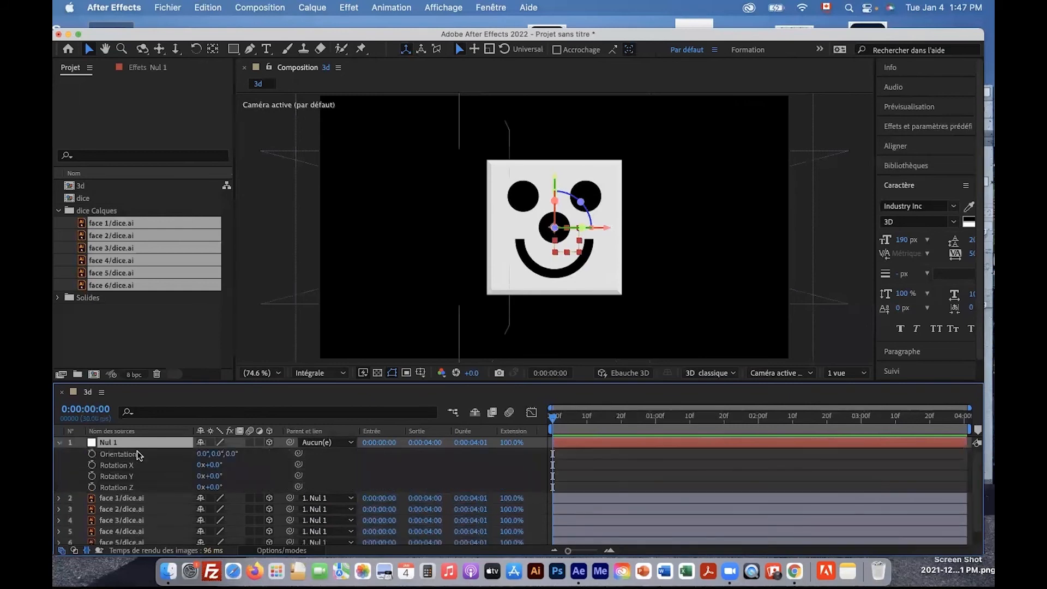
left_click_drag(216, 475, 376, 486)
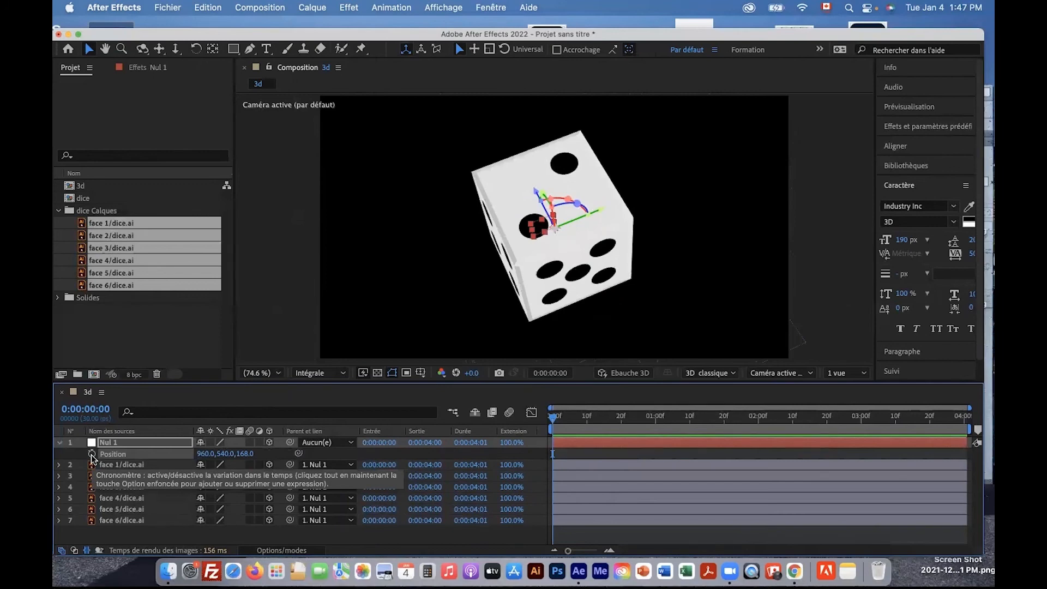
Step: Show Nul 1's rotation and position properties together and keyframe Position and Rotation X, Y and Z at 0:00:00:00
left_click(124, 443)
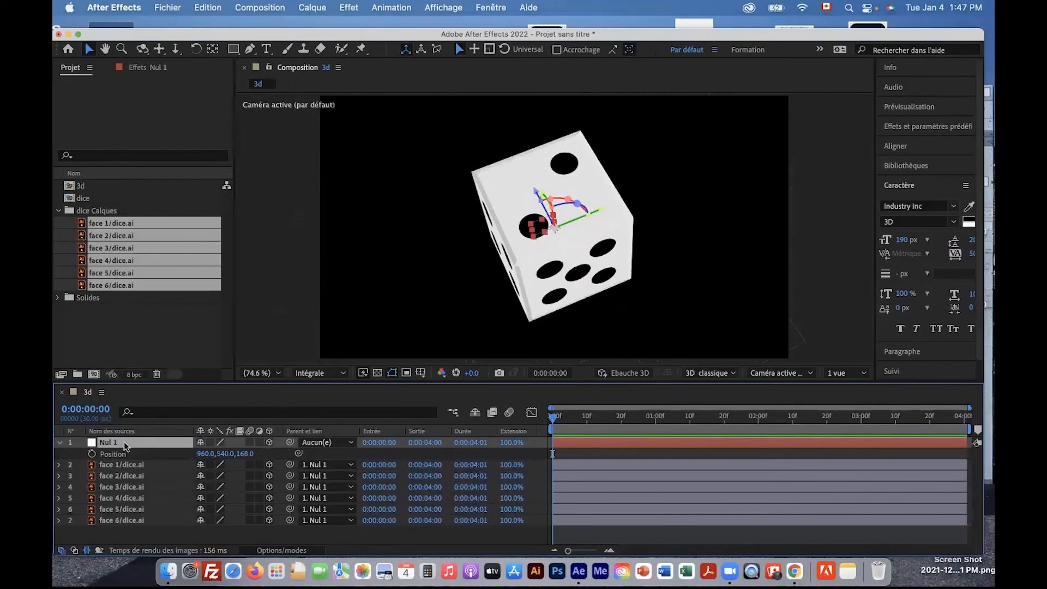
key("r")
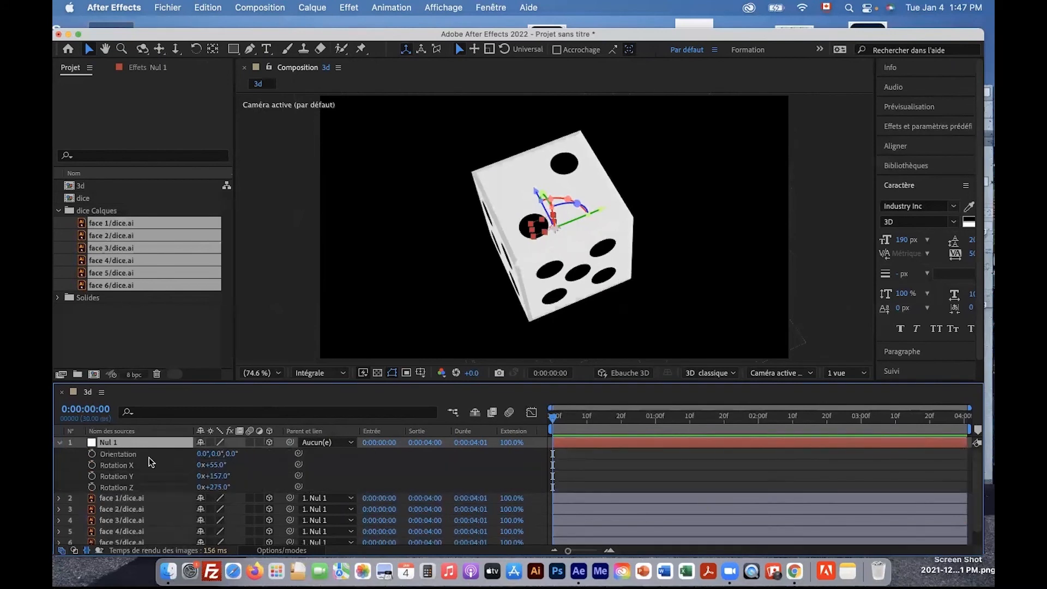
key("shift+p")
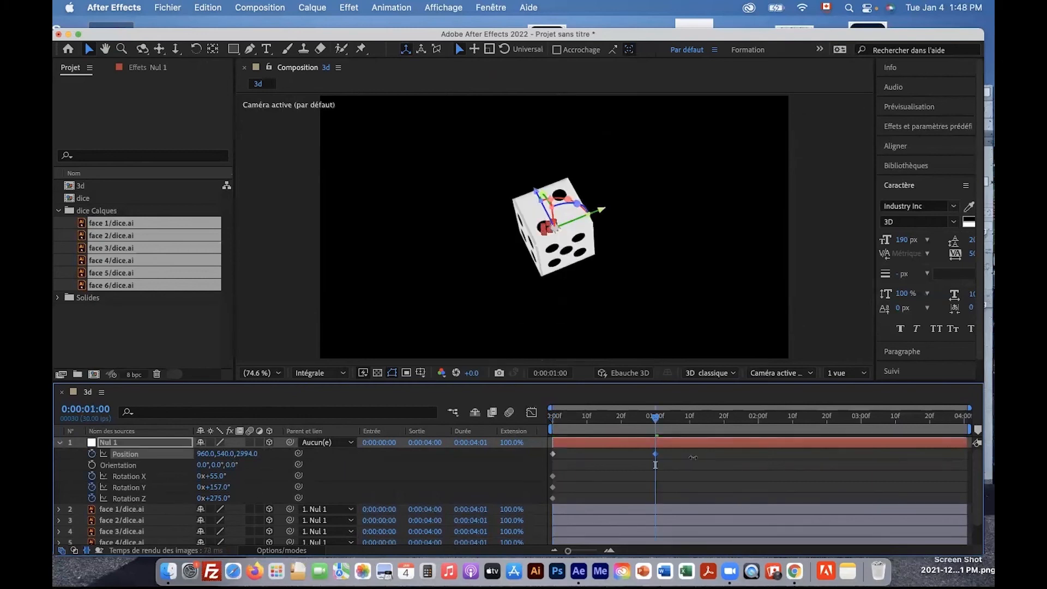
Step: At 0:00:01:00, keyframe Nul 1's Z position at 3574 and its rotations at X 321°, Y 1x+45° and Z 1x+205°
left_click_drag(561, 448, 591, 449)
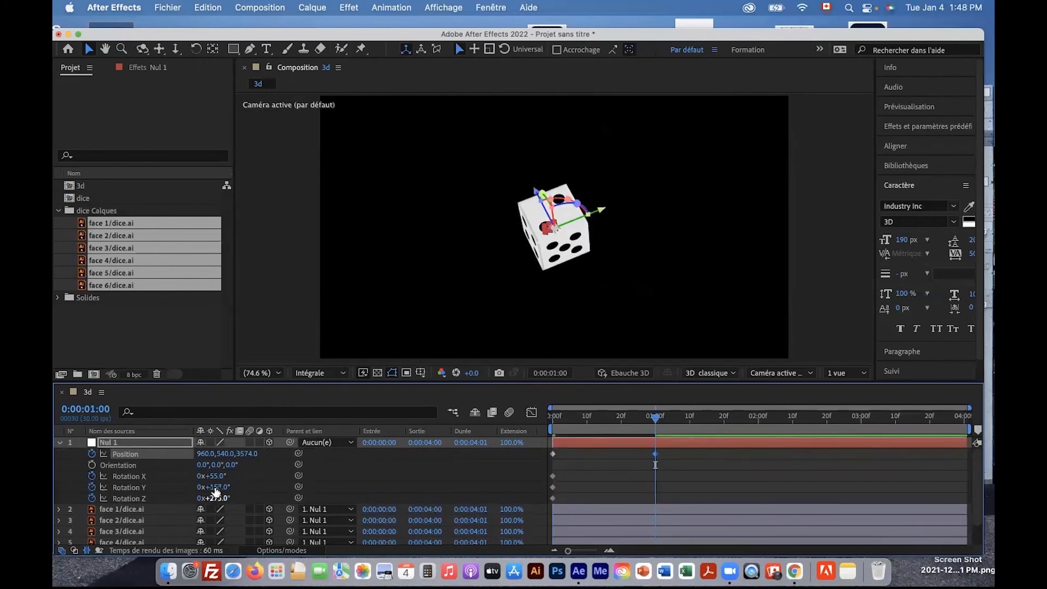
left_click_drag(213, 476, 378, 489)
left_click_drag(219, 499, 403, 493)
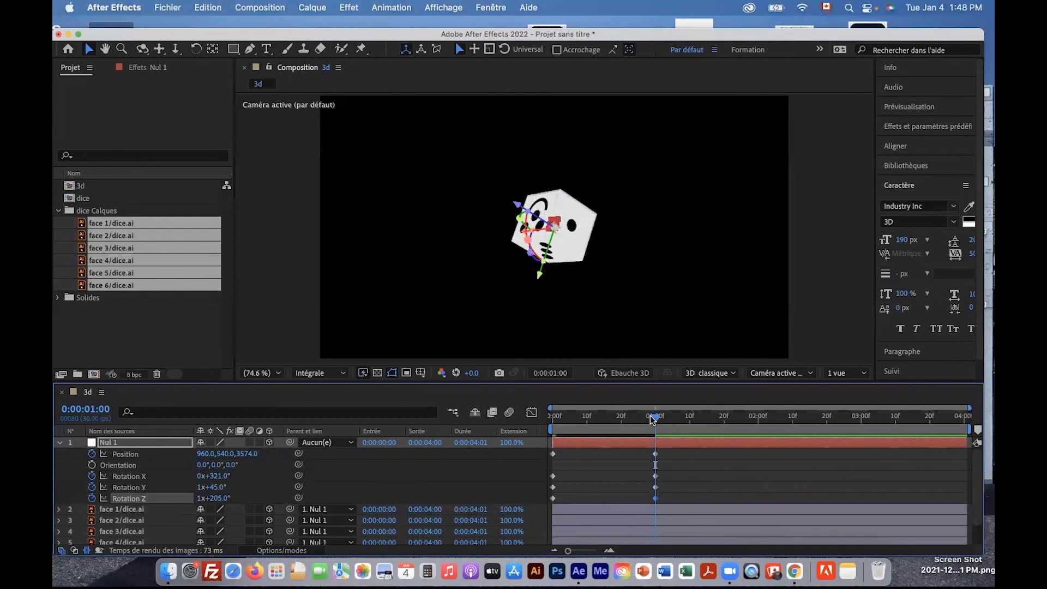
Step: At 0:00:01:20, keyframe Nul 1's Z position at -1000 and its rotations at X 2x+135°, Y 1x+214° and Z 2x+196°
left_click_drag(655, 417, 725, 424)
left_click_drag(249, 455, 561, 446)
left_click(247, 454)
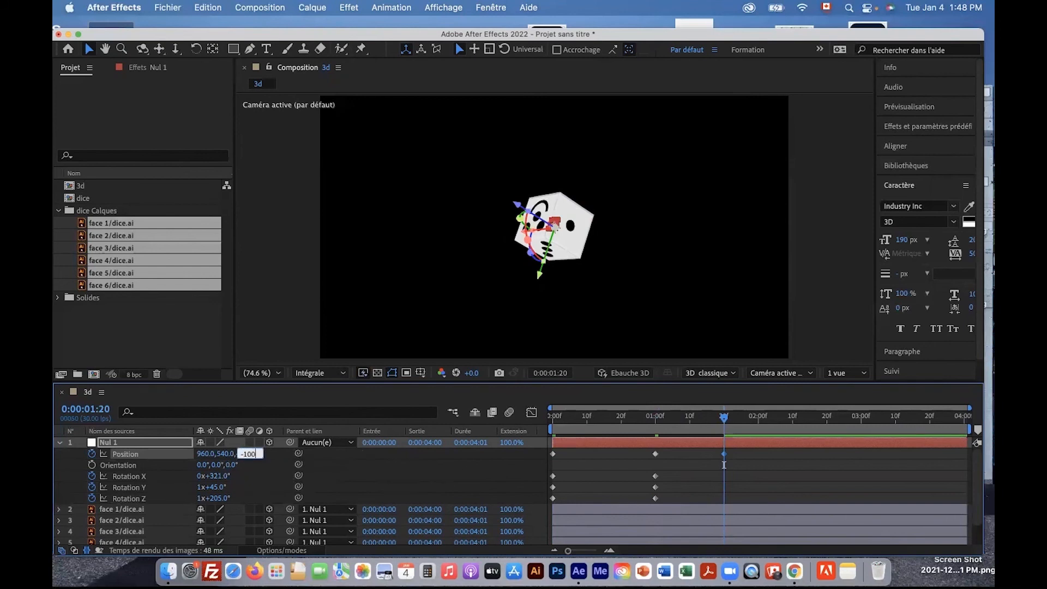
type("-1000")
key("Return")
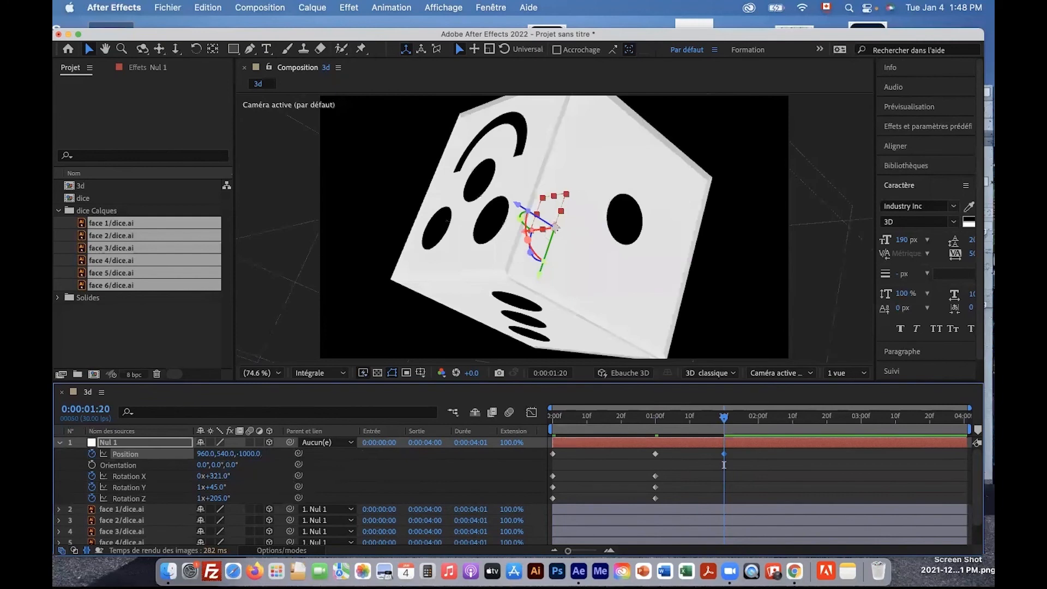
left_click_drag(214, 477, 548, 483)
left_click_drag(218, 488, 523, 495)
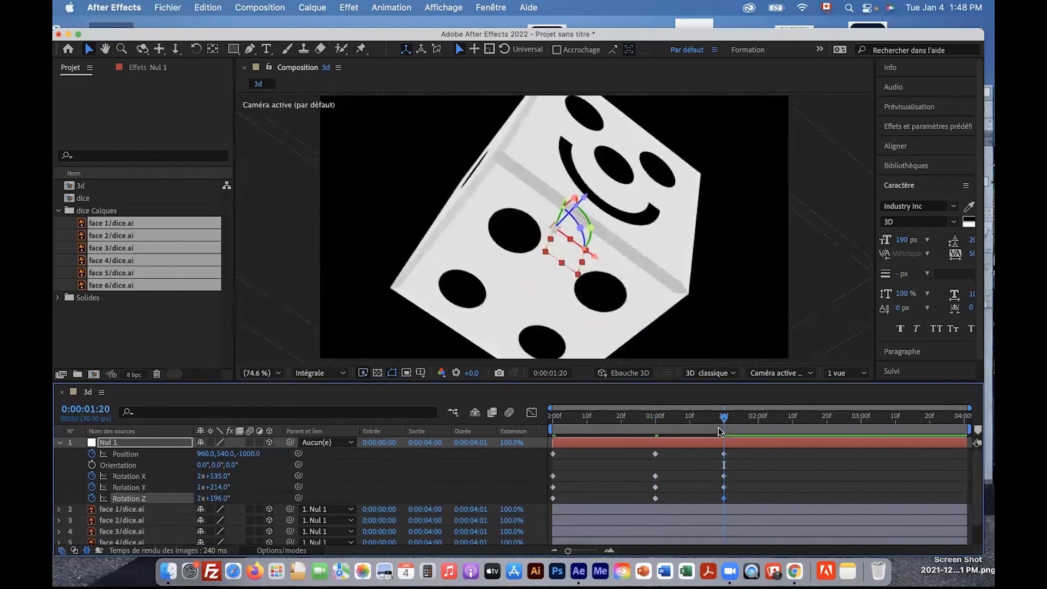
Step: Shorten the work area to end just before 2 seconds and preview the dice animation from the start
left_click_drag(722, 419, 506, 427)
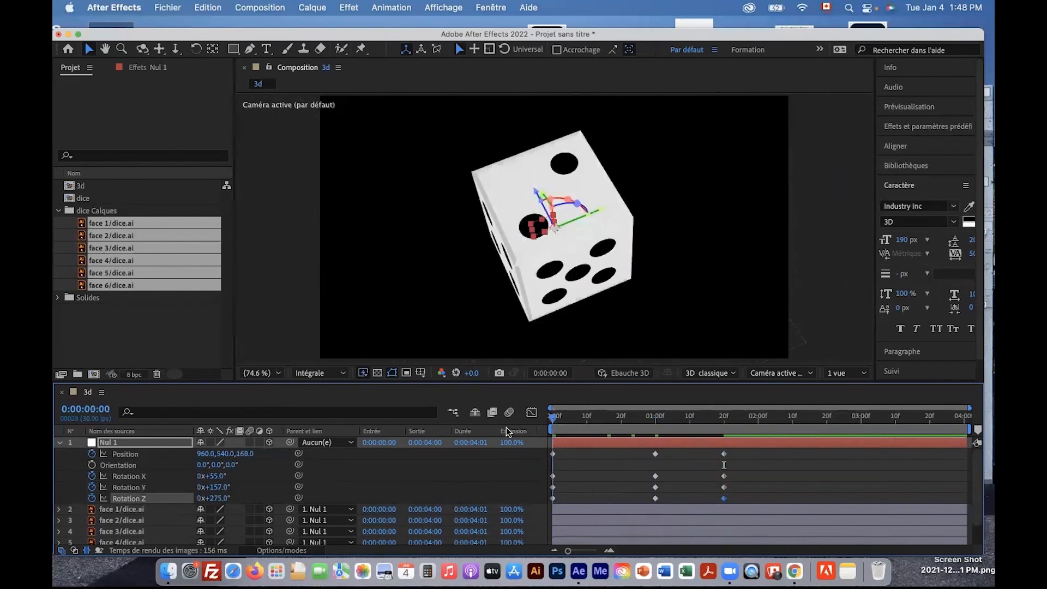
left_click_drag(971, 429, 754, 431)
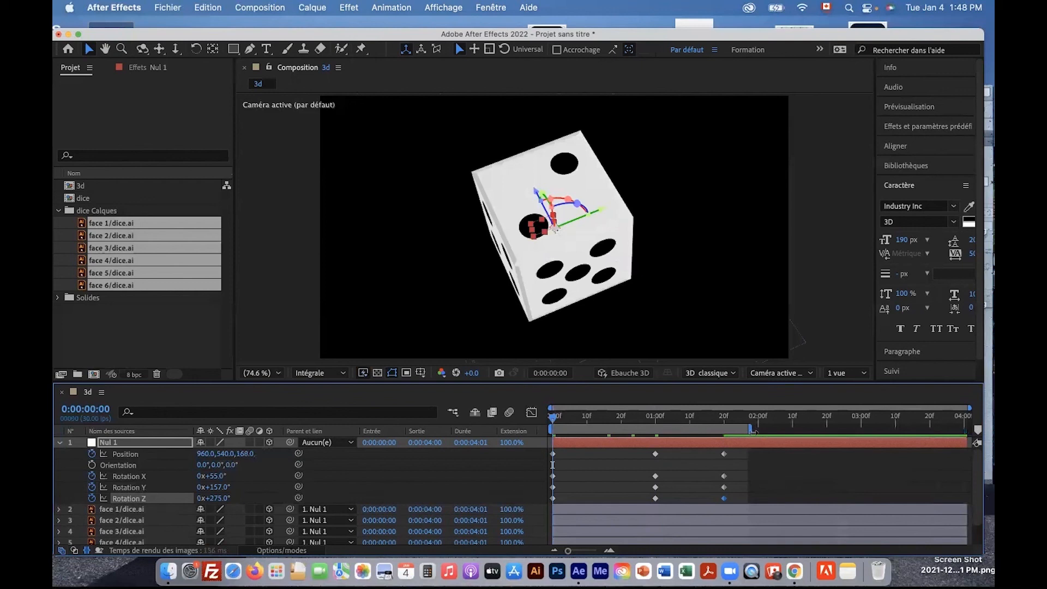
key("space")
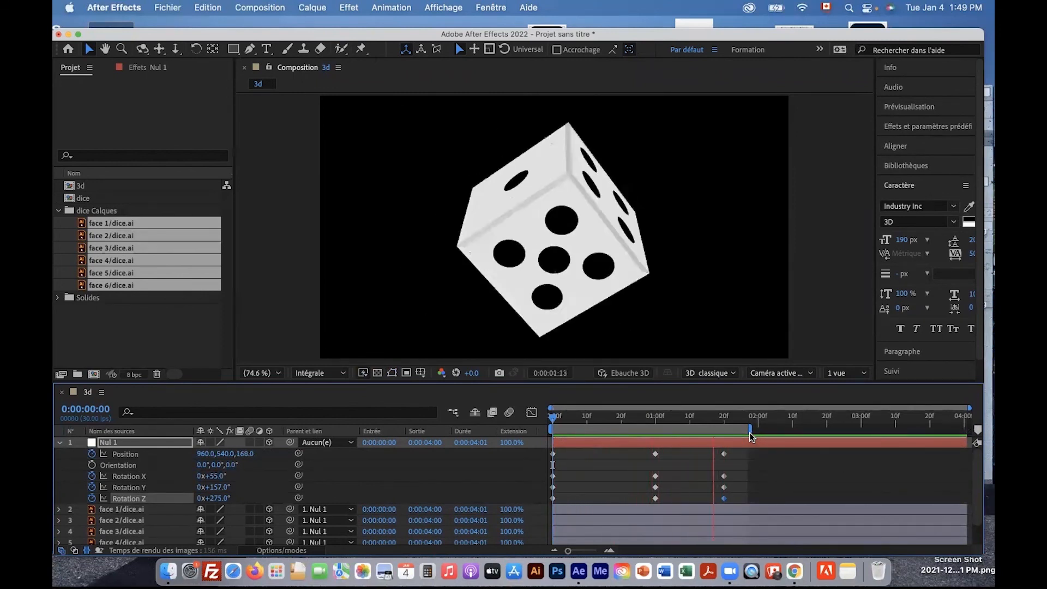
Step: Apply Easy Ease (Lissage de vitesse) to all of Nul 1's position and rotation keyframes, and scrub through the eased motion
left_click_drag(543, 447, 729, 502)
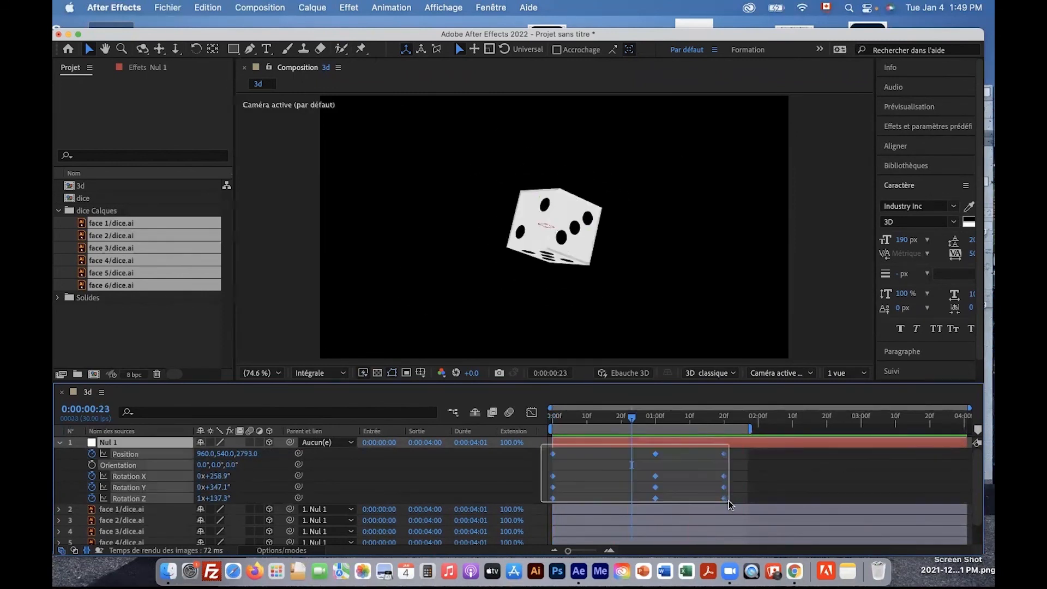
right_click(725, 498)
mouse_move(752, 543)
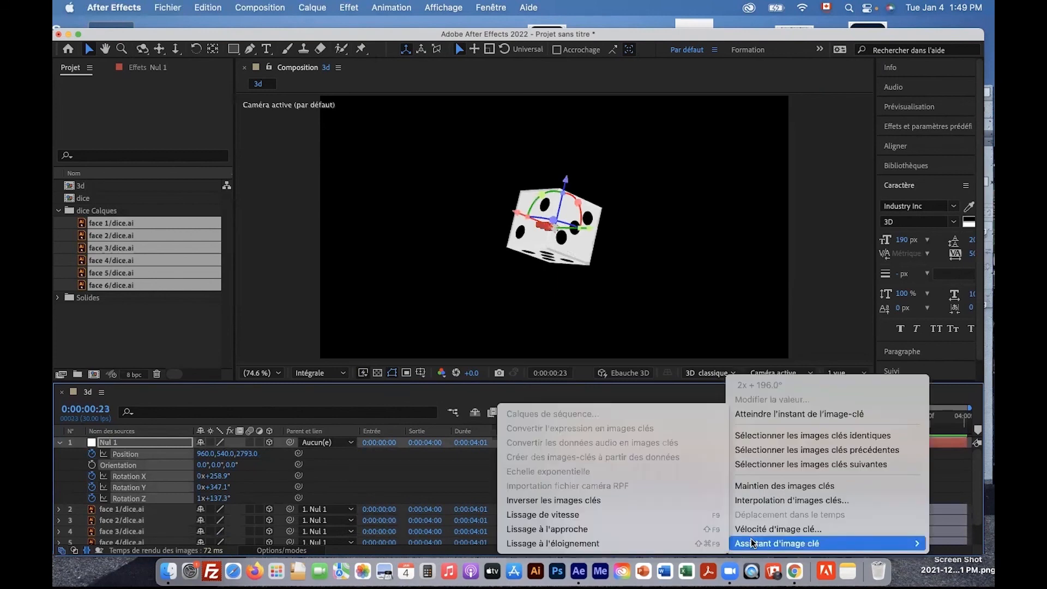
left_click(655, 516)
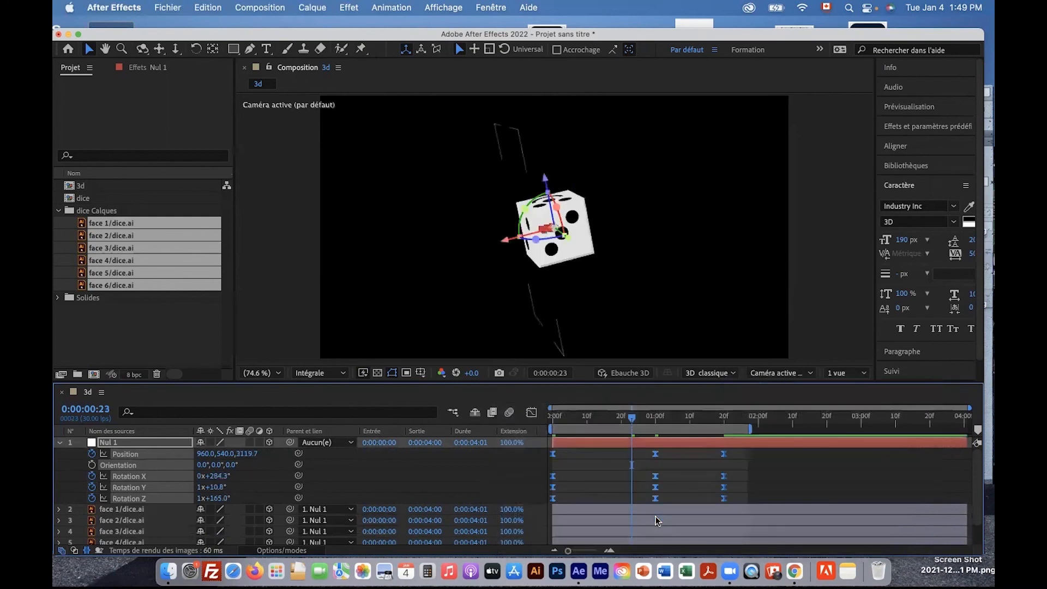
left_click_drag(633, 417, 727, 431)
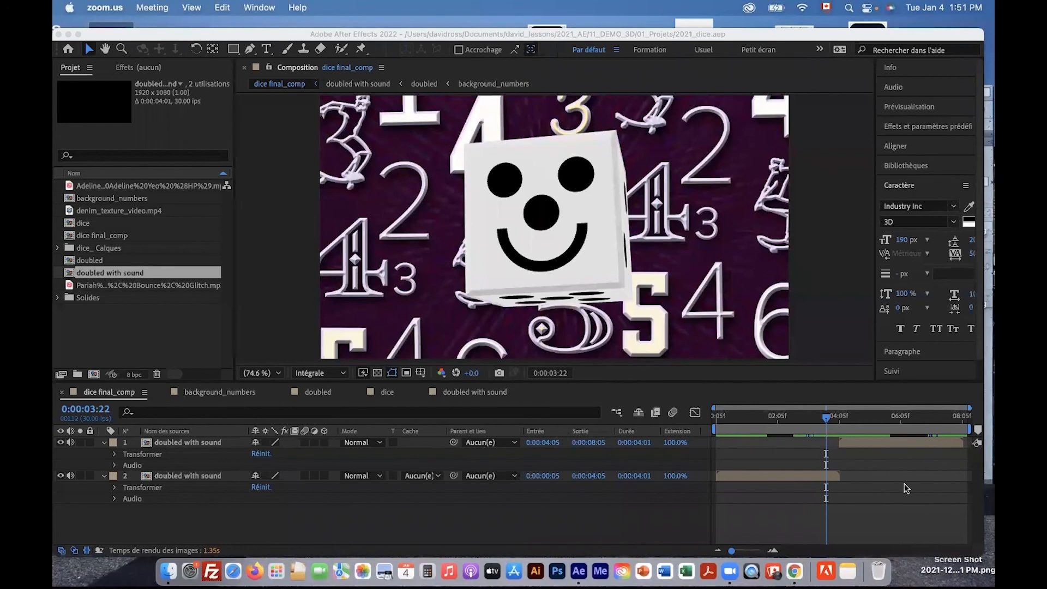
Step: Scrub through the dice final_comp composition around the 4-second mark to review the dice over the numbers background
left_click(837, 419)
left_click_drag(844, 419, 814, 426)
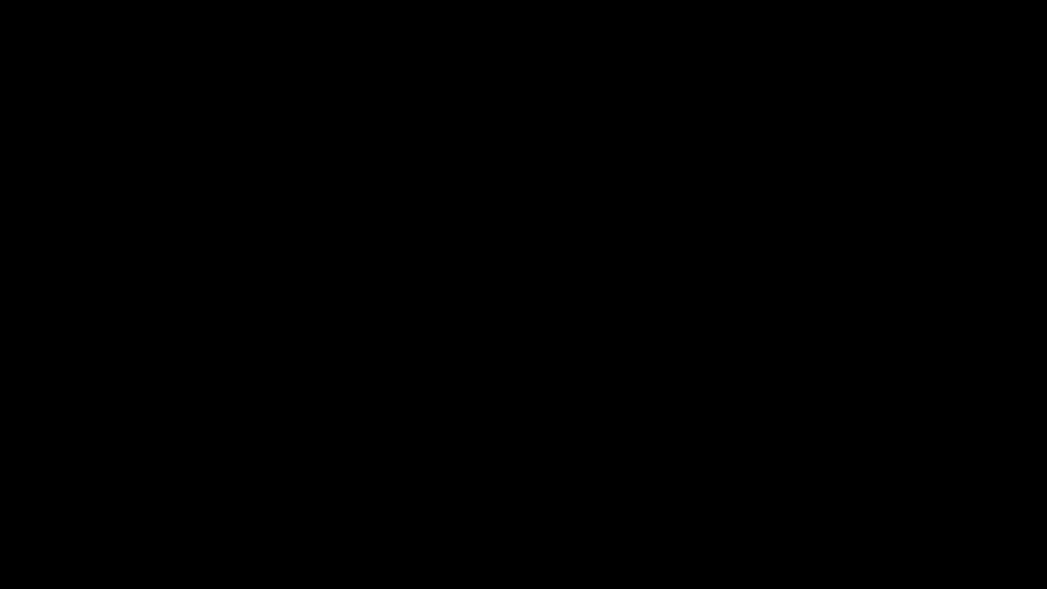